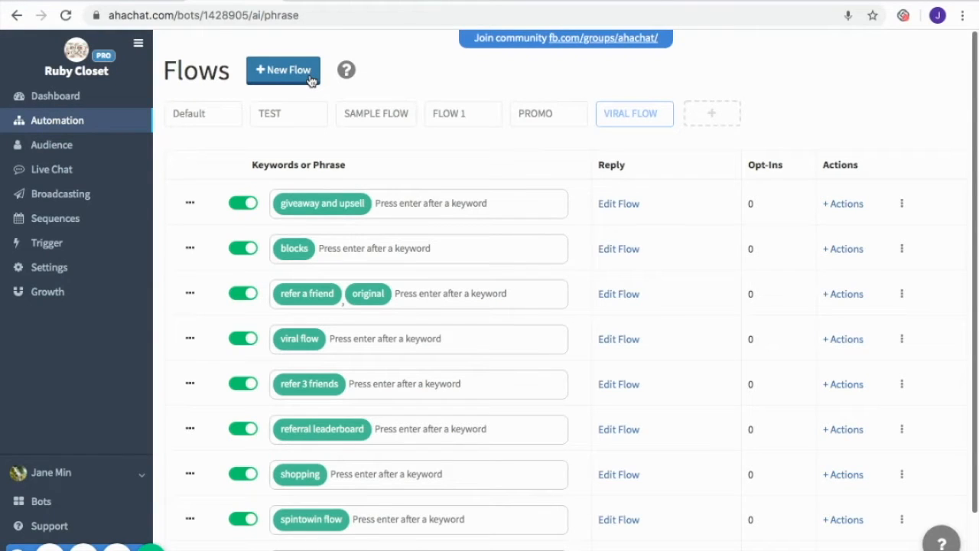
# - Create the flow for the "refer a friend to play quiz" keyword and add a Condition block named validate that checks joined = 0
pyautogui.scroll(-1, 561, 325)
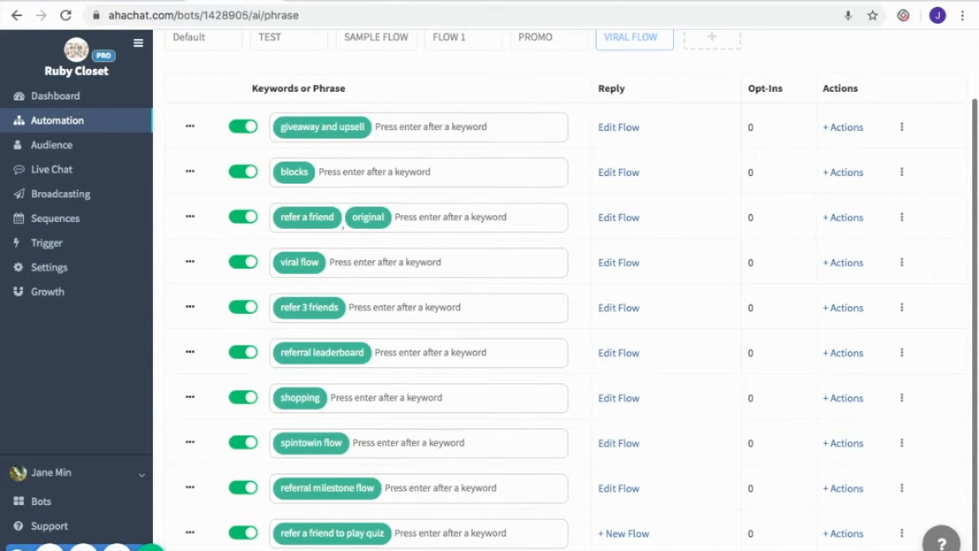
pyautogui.click(639, 538)
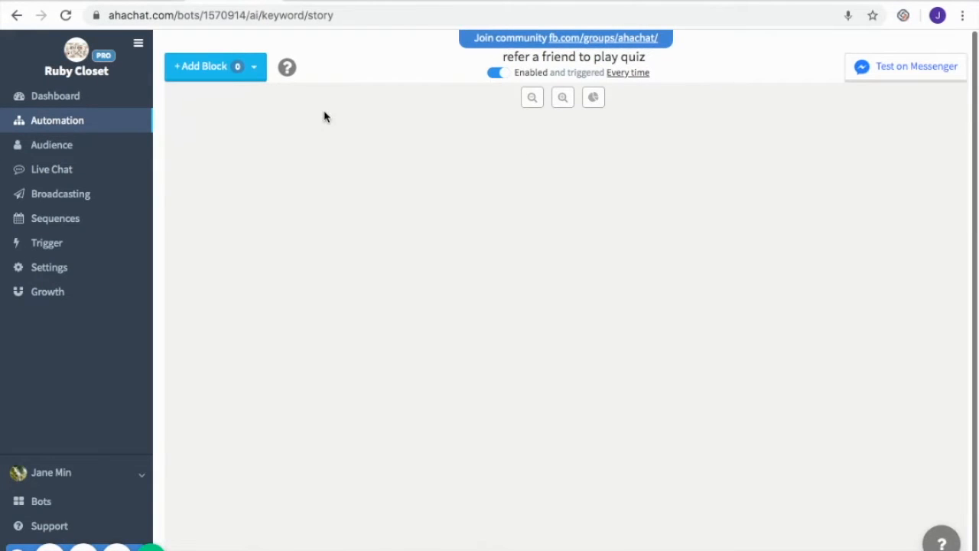
pyautogui.click(222, 67)
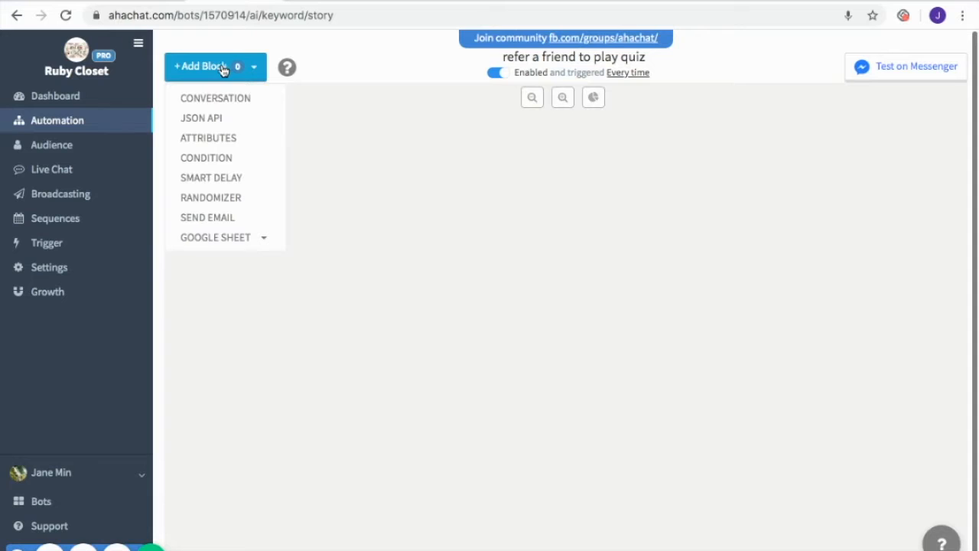
pyautogui.click(264, 158)
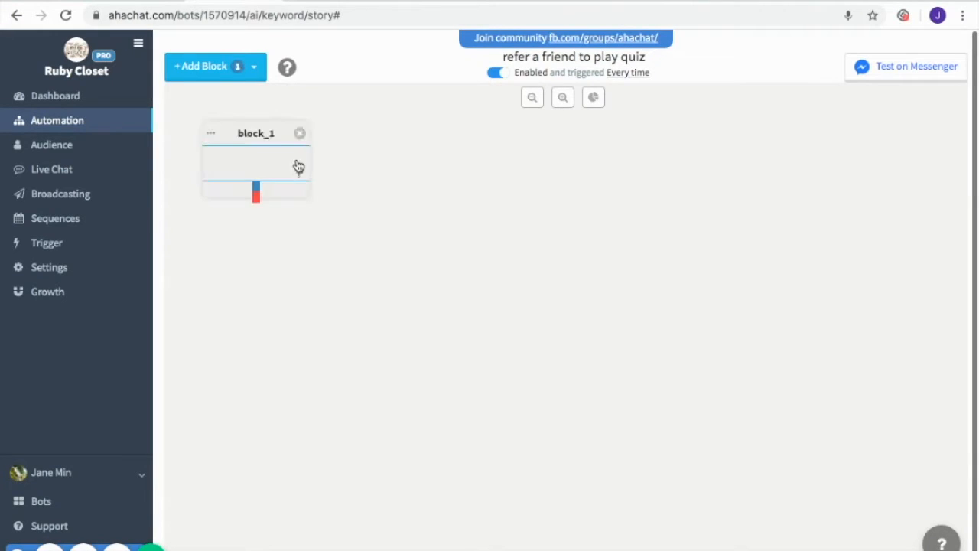
pyautogui.moveTo(278, 157); pyautogui.dragTo(793, 170)
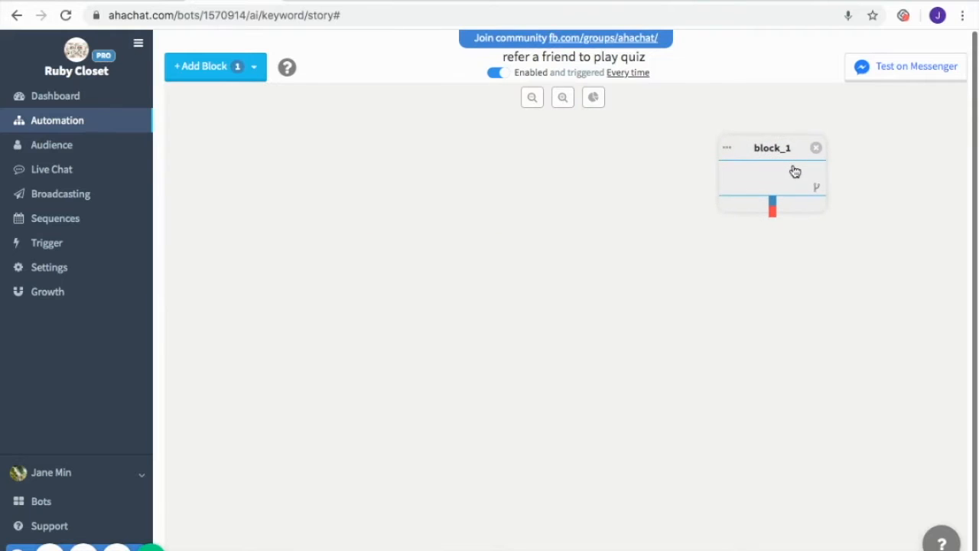
pyautogui.click(792, 170)
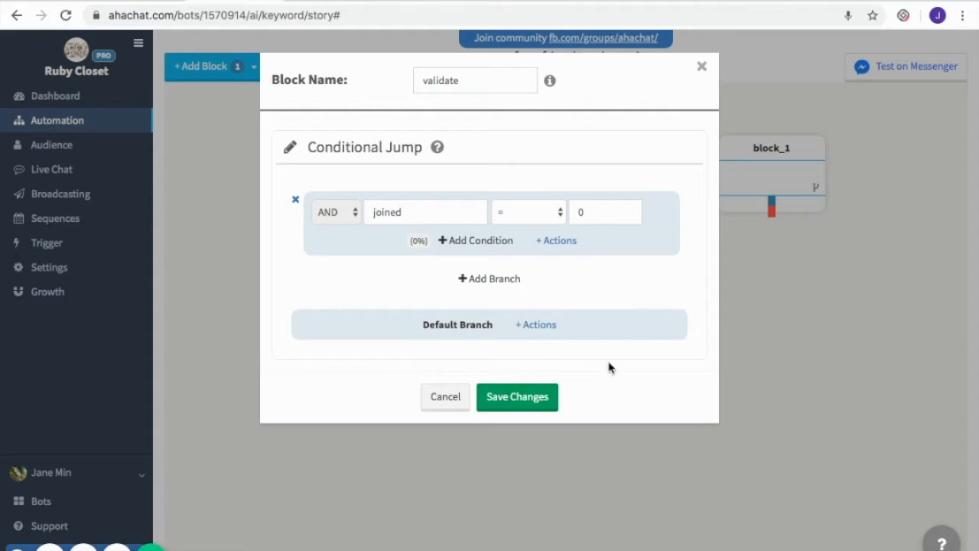
pyautogui.click(531, 401)
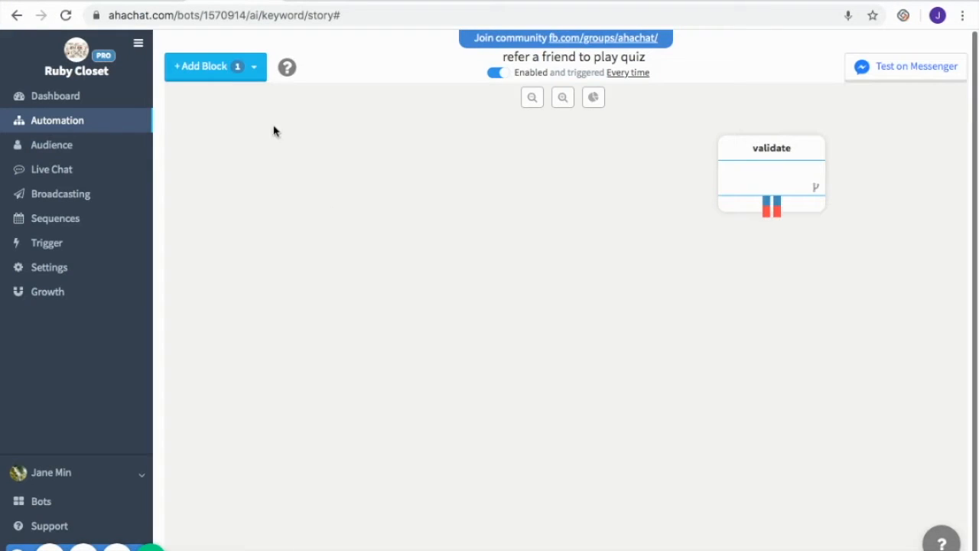
# - Add a JSON API block named notify that POSTs the API token, message tag, block name validate and participants {{full_name}}, fed by validate's first branch
pyautogui.click(235, 67)
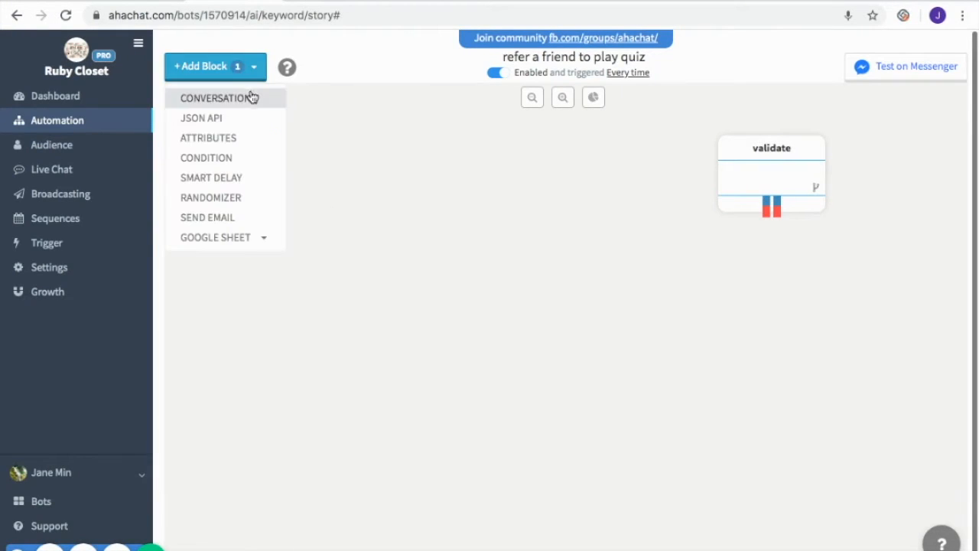
pyautogui.click(254, 125)
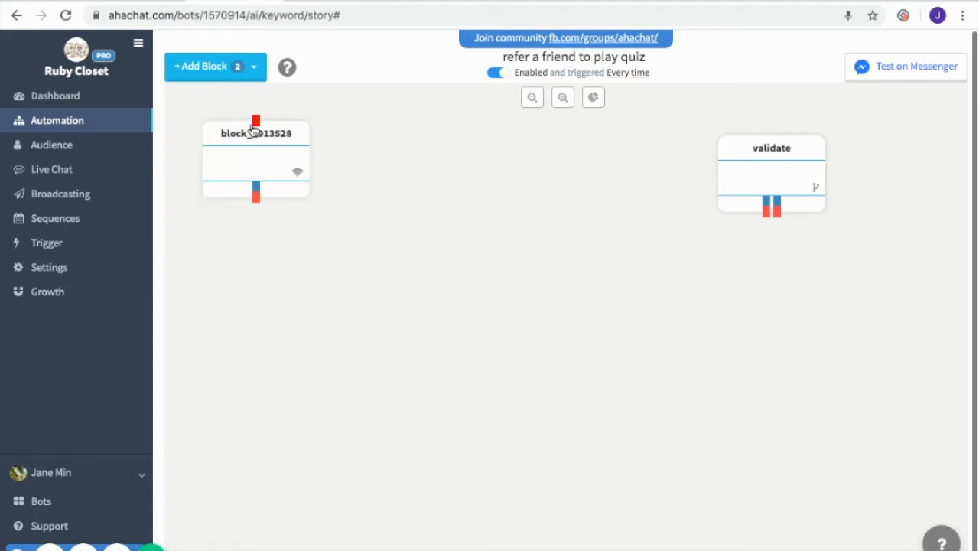
pyautogui.moveTo(253, 138); pyautogui.dragTo(484, 216)
pyautogui.click(527, 227)
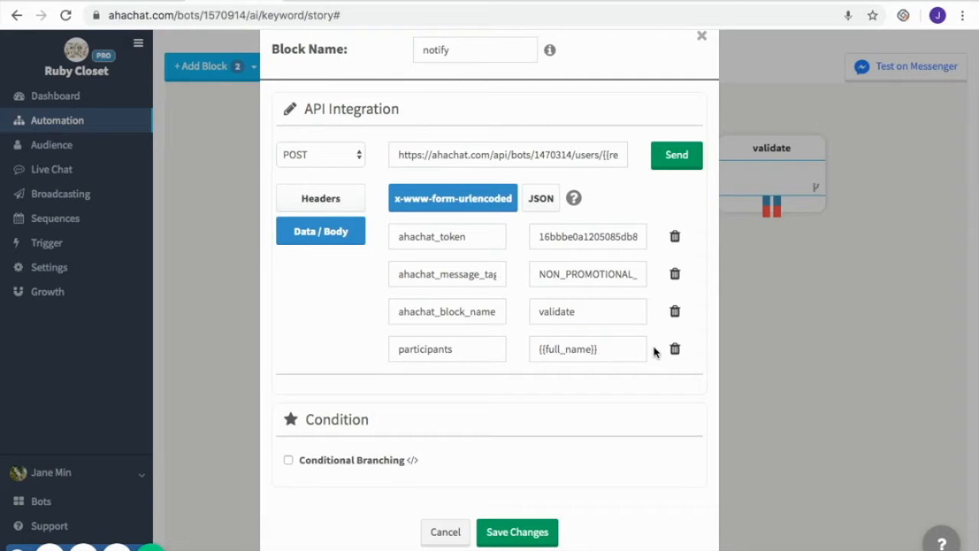
pyautogui.click(541, 538)
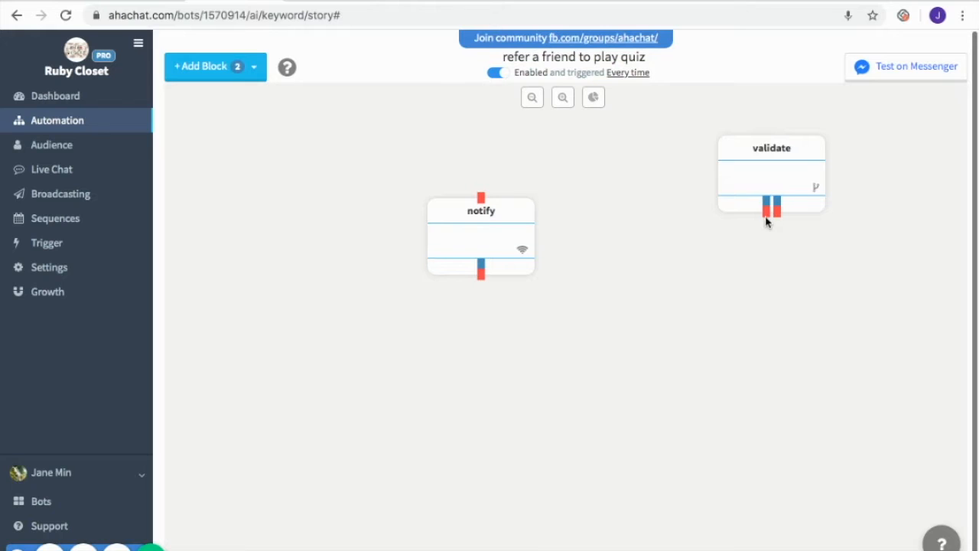
pyautogui.moveTo(768, 218); pyautogui.dragTo(485, 208)
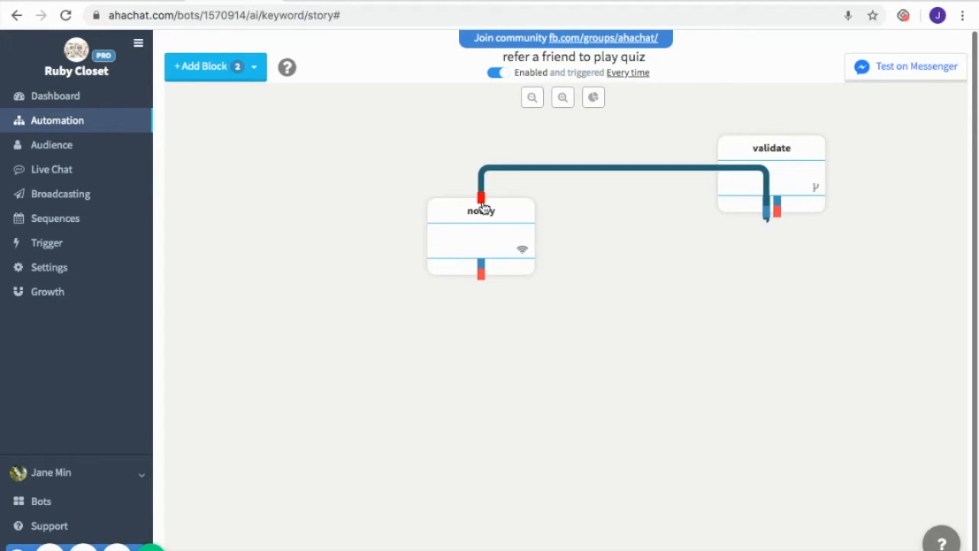
# - Add an Attributes block named quiz_join setting joined to 1 and quiz_score to 0, with conditional branching on {{quizjoined}} = 0
pyautogui.click(254, 66)
pyautogui.click(253, 138)
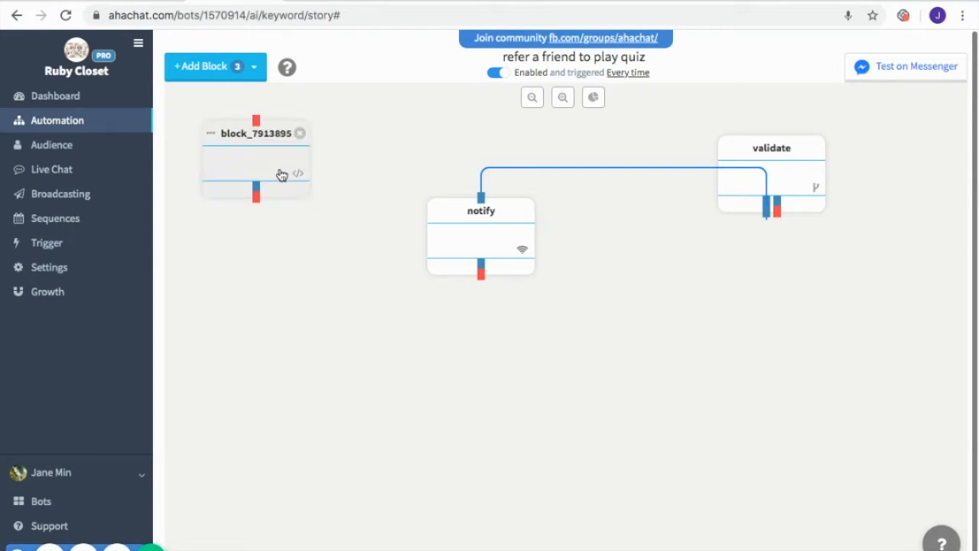
pyautogui.moveTo(267, 162); pyautogui.dragTo(745, 329)
pyautogui.click(743, 326)
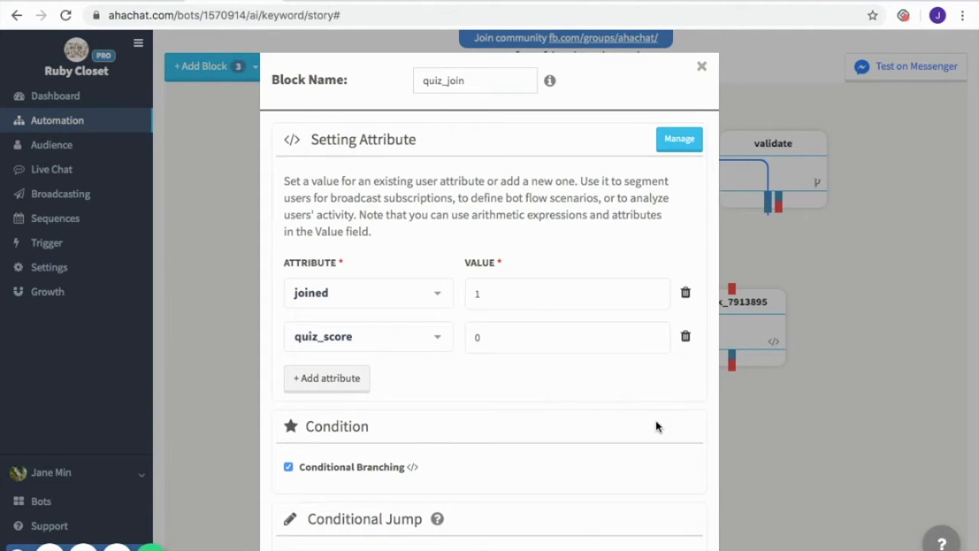
pyautogui.scroll(-2, 655, 426)
pyautogui.scroll(-1, 656, 426)
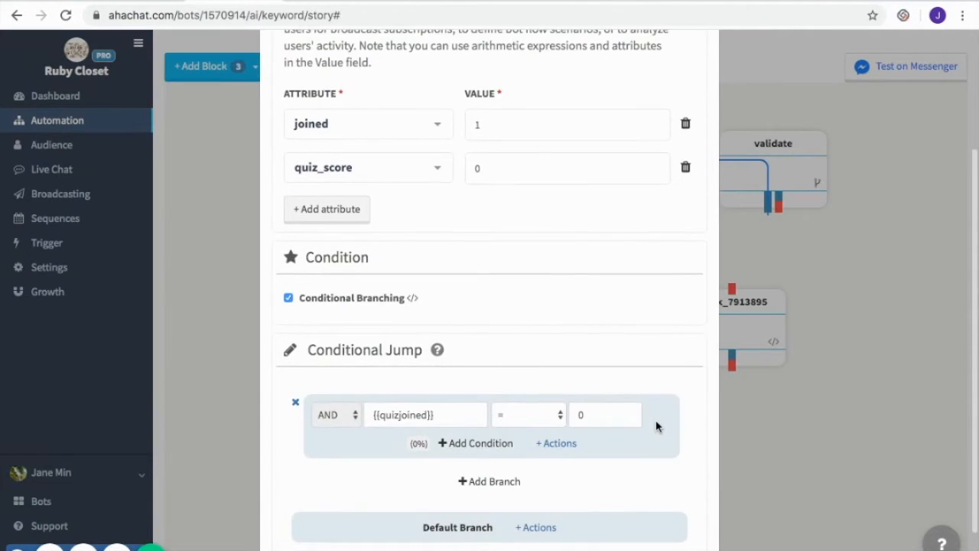
pyautogui.scroll(-1, 656, 426)
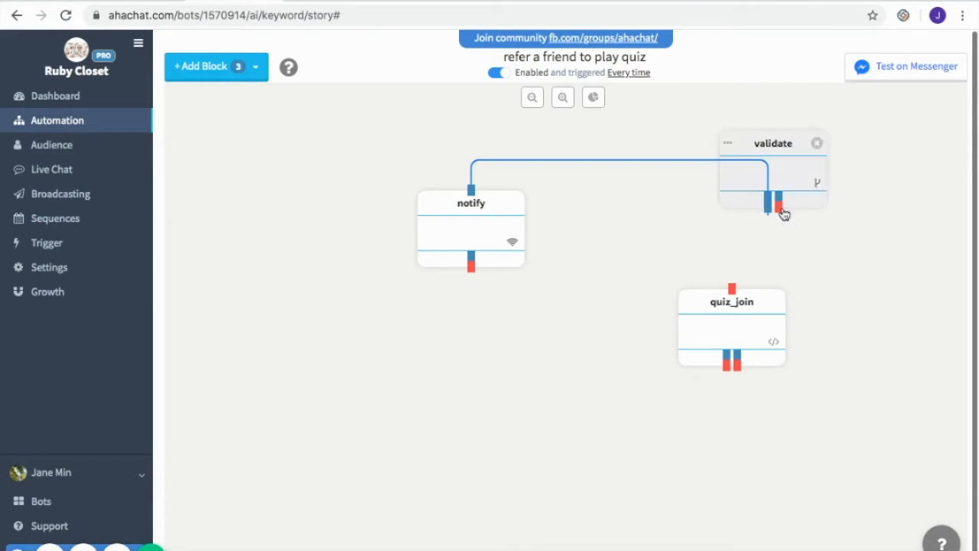
# - Connect validate's default branch and the notify block's output to the quiz_join block
pyautogui.moveTo(781, 214); pyautogui.dragTo(733, 291)
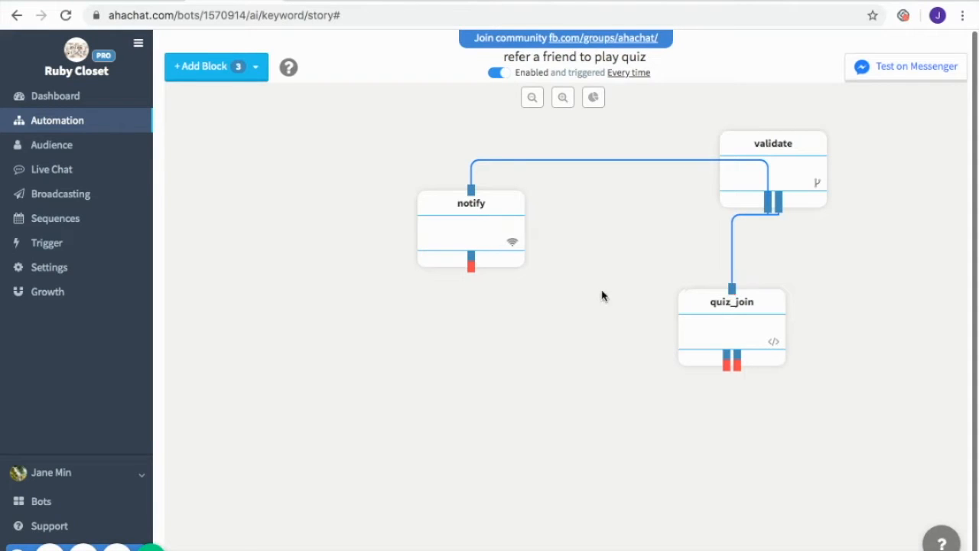
pyautogui.moveTo(472, 270); pyautogui.dragTo(733, 289)
pyautogui.moveTo(494, 225); pyautogui.dragTo(489, 229)
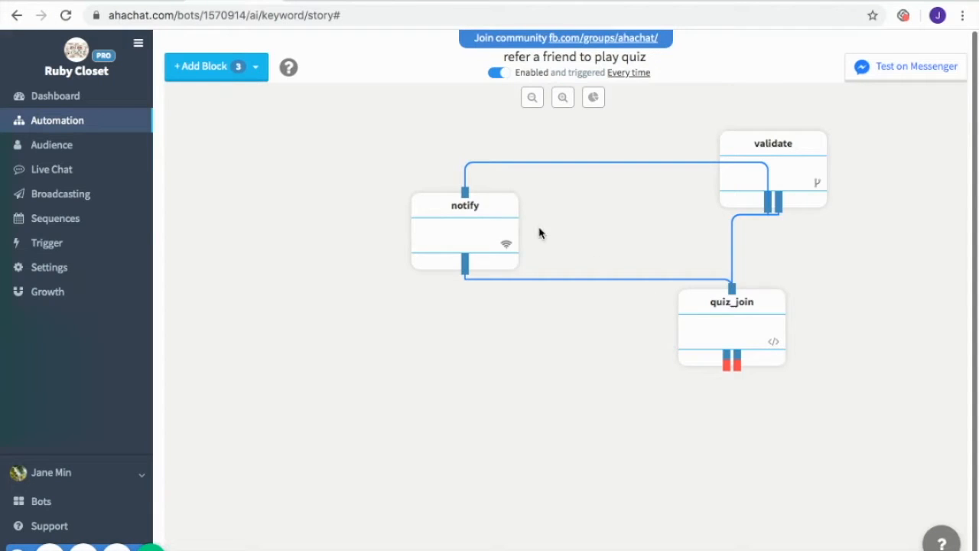
# - Add an Attributes block named bonus setting quiz_score to {{quiz_score}}+5, with a branch for {{quiz_score}} > 20 AND {{filledin}} = 0
pyautogui.click(244, 75)
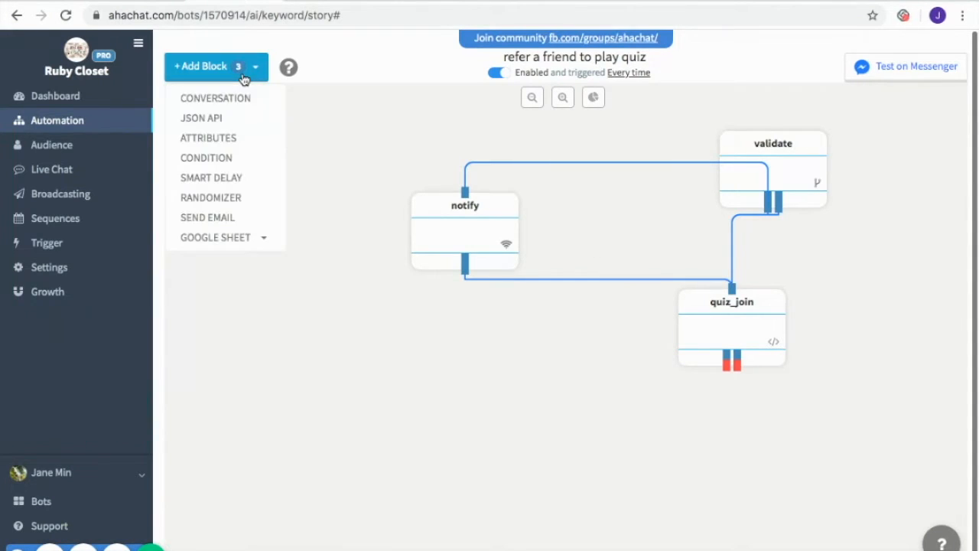
pyautogui.click(247, 137)
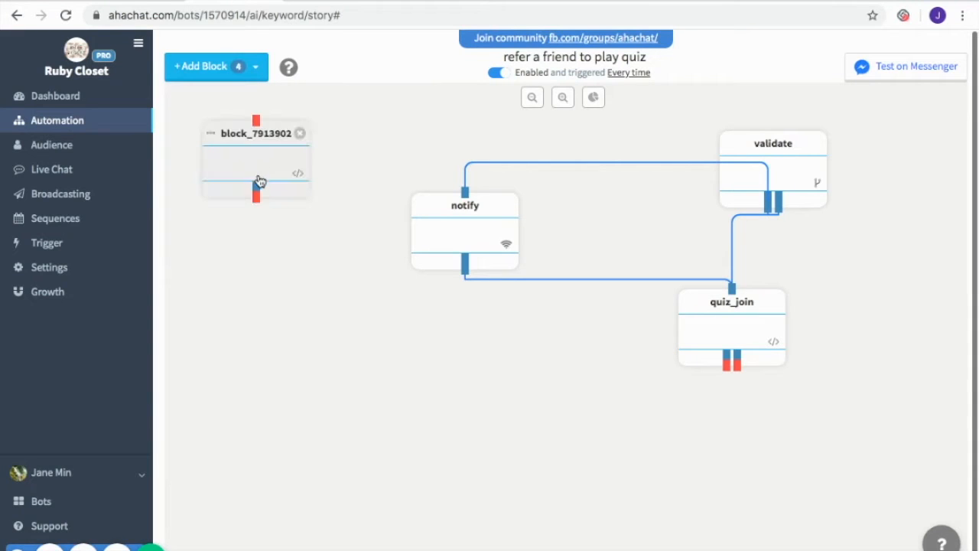
pyautogui.moveTo(271, 158); pyautogui.dragTo(339, 309)
pyautogui.click(335, 308)
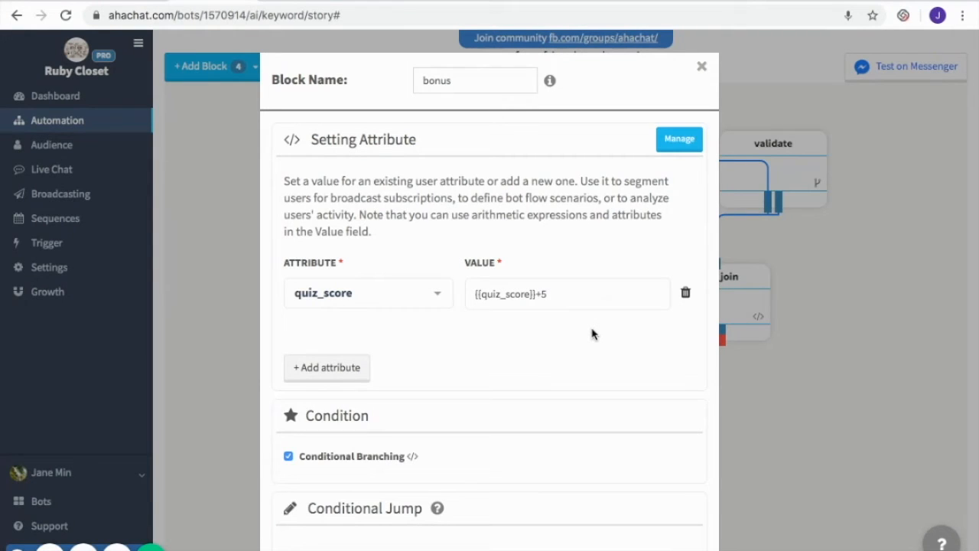
pyautogui.scroll(-4, 592, 335)
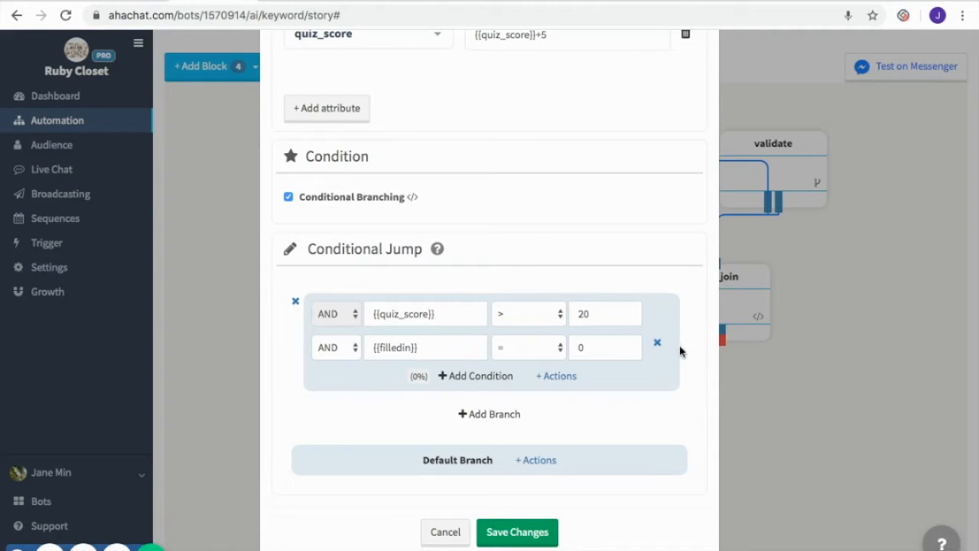
pyautogui.click(526, 538)
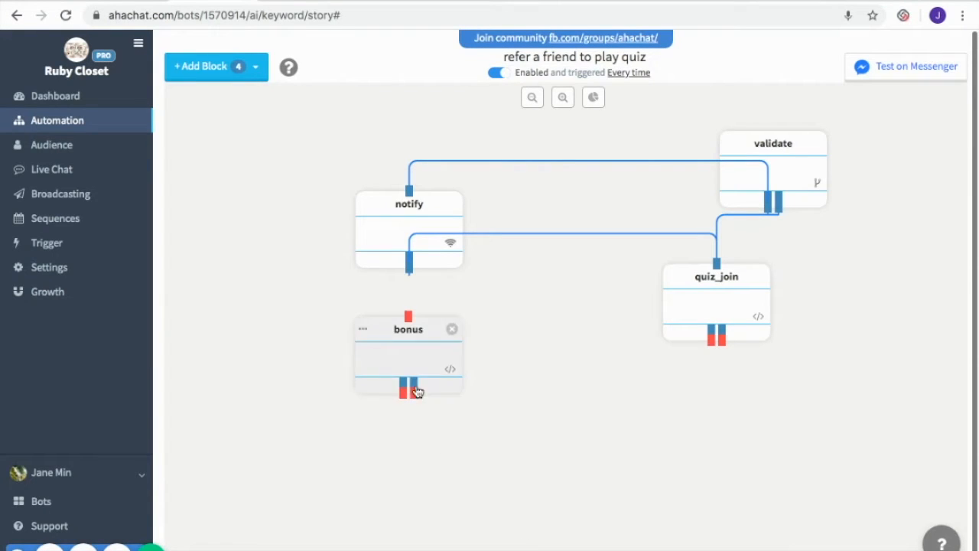
# - Add two Conversation blocks named has_gift and notification and place them side by side below the bonus block
pyautogui.click(244, 76)
pyautogui.click(244, 99)
pyautogui.click(243, 77)
pyautogui.click(244, 99)
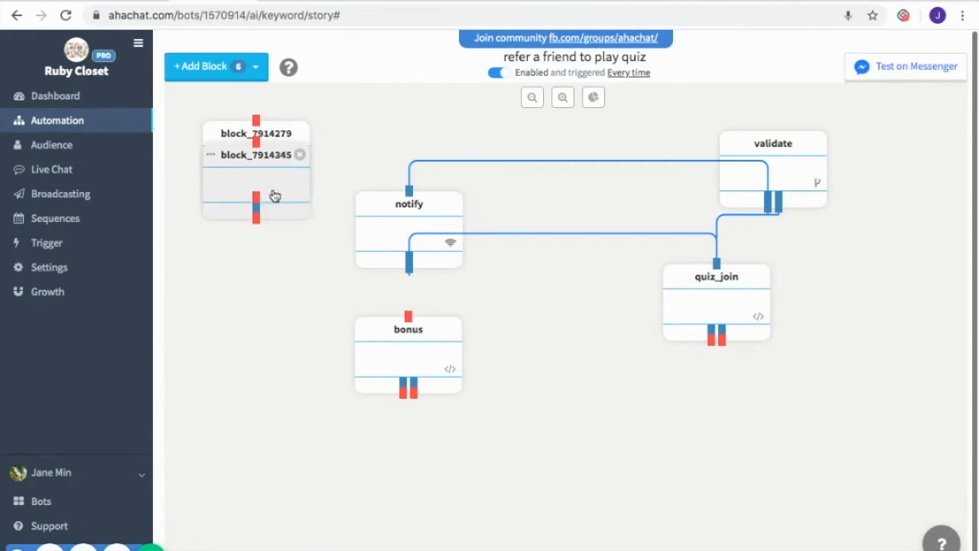
pyautogui.moveTo(276, 192); pyautogui.dragTo(283, 452)
pyautogui.moveTo(272, 159); pyautogui.dragTo(564, 454)
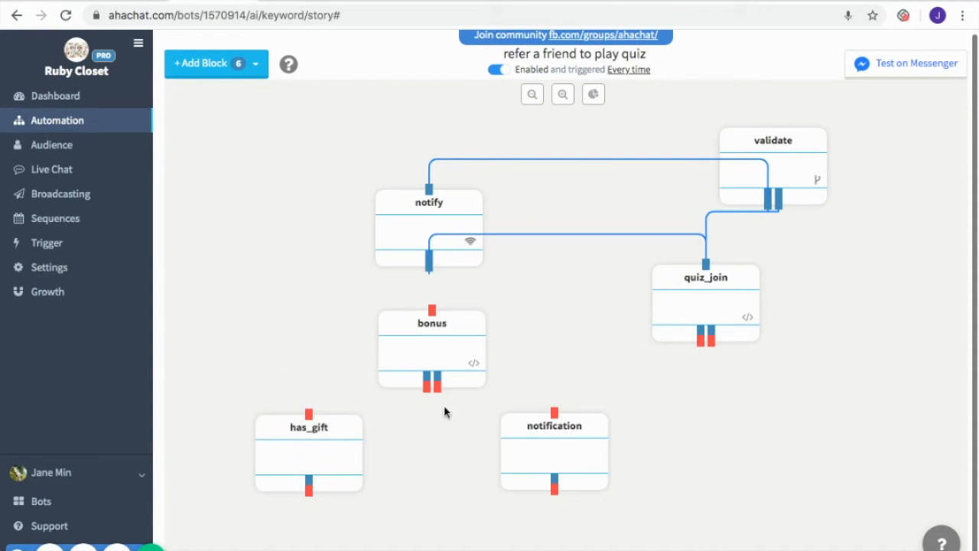
# - Set up has_gift with a congratulations message asking for contact information and a FILL IN INFORMATION web form option using INPUT FORM
pyautogui.click(332, 446)
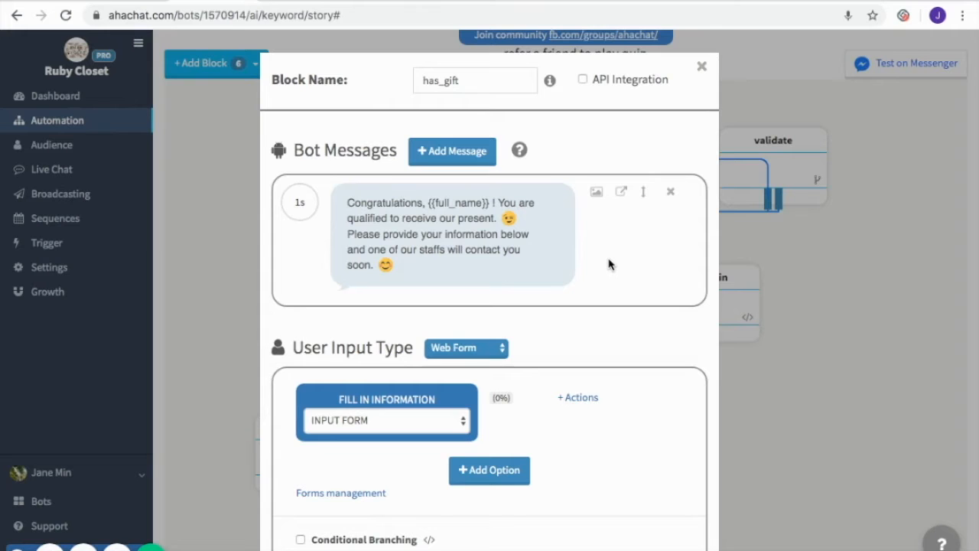
pyautogui.scroll(-1, 670, 455)
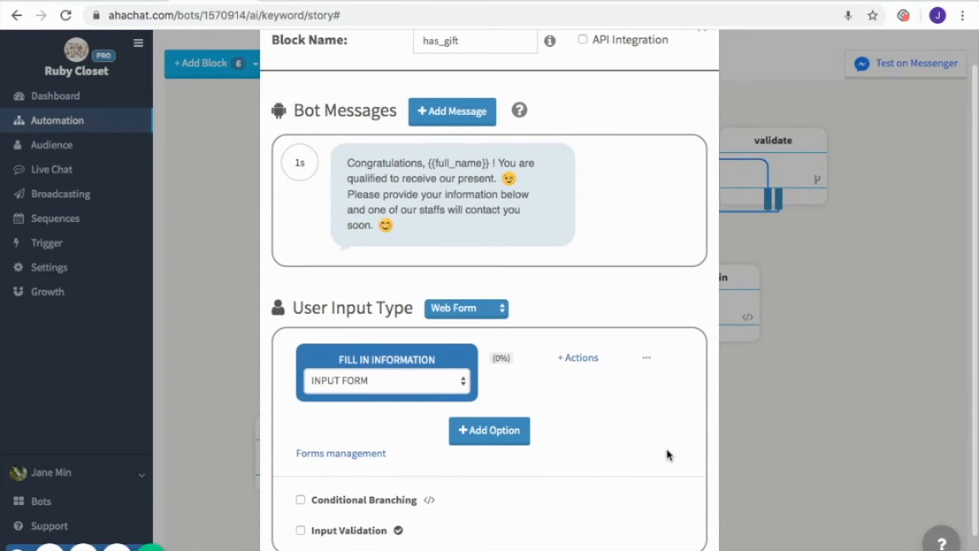
pyautogui.scroll(-2, 668, 455)
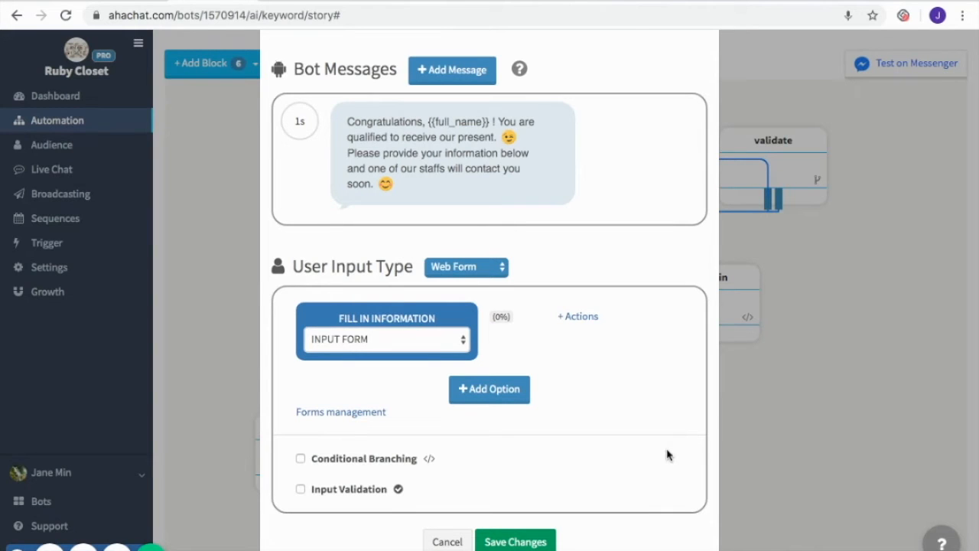
pyautogui.click(528, 544)
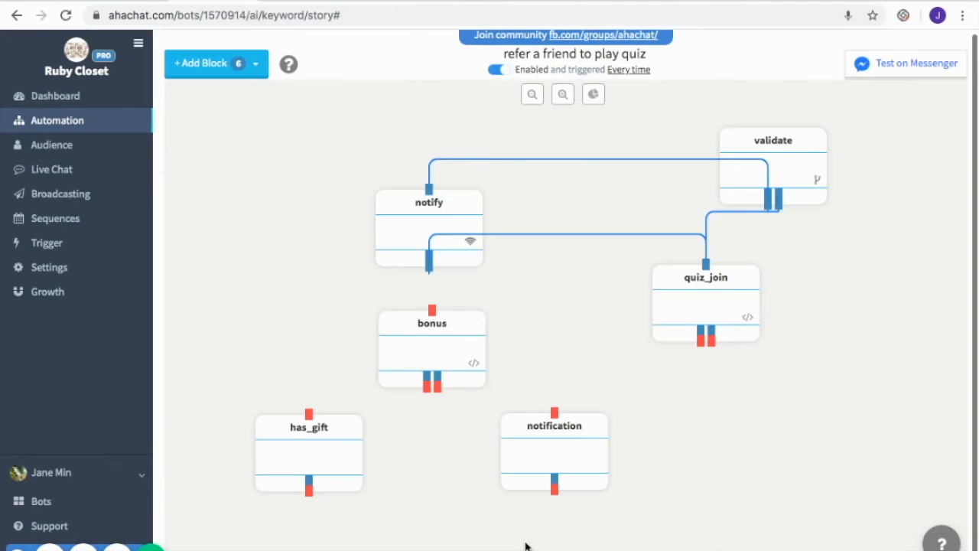
# - Set up notification with the message that {{referred}} accepted the invitation and earned more points (+5), with no user input
pyautogui.click(546, 442)
pyautogui.moveTo(635, 241)
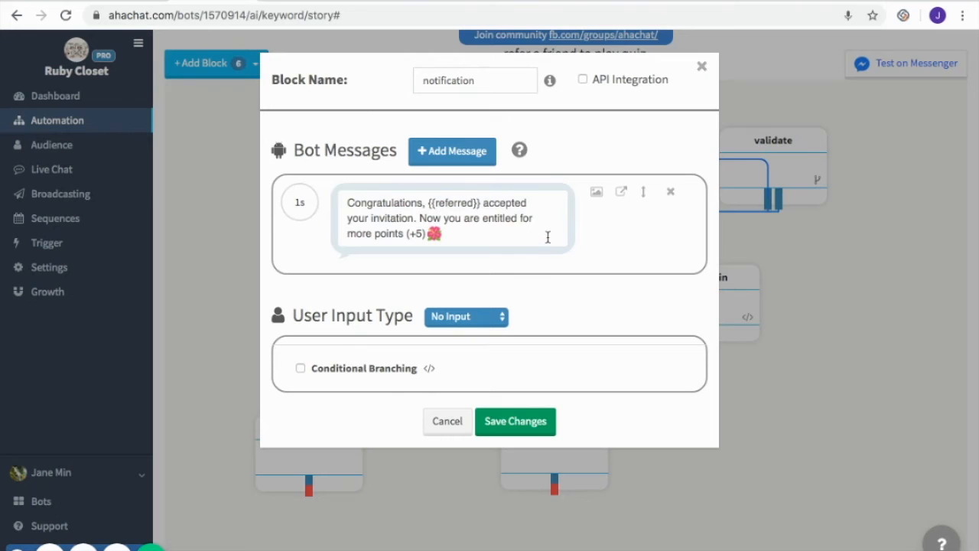
pyautogui.click(509, 422)
# - Connect bonus's conditional branch to has_gift and its default branch to notification
pyautogui.moveTo(428, 394); pyautogui.dragTo(308, 411)
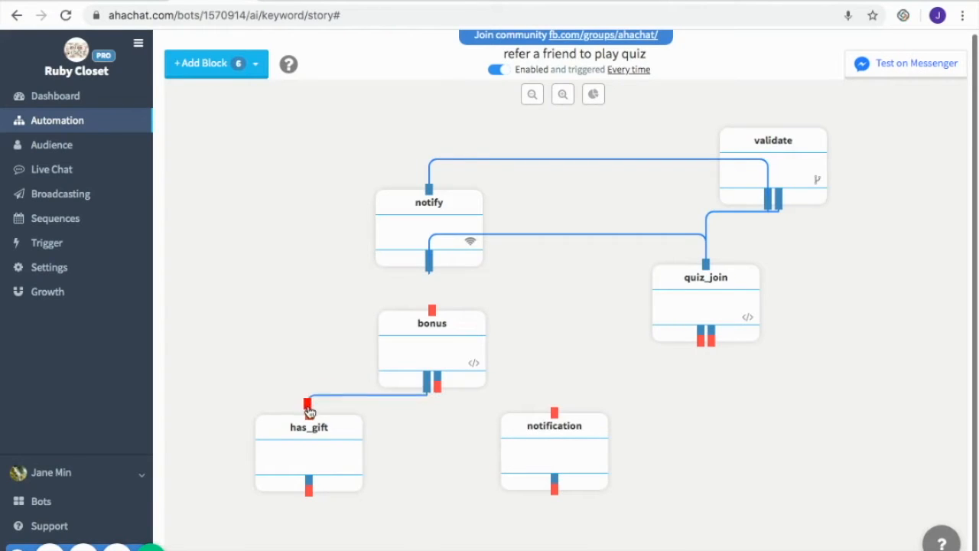
pyautogui.moveTo(439, 394); pyautogui.dragTo(553, 445)
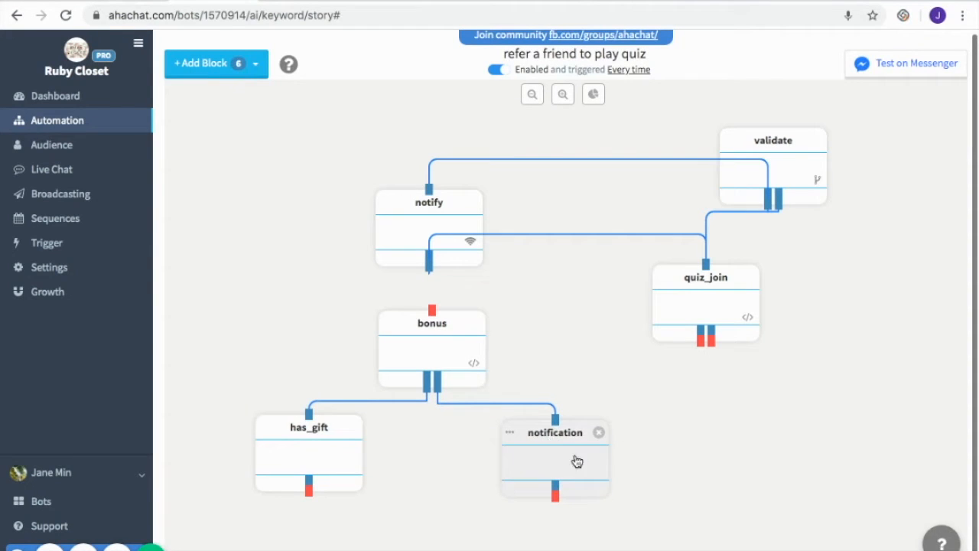
# - Add two more Conversation blocks named can_play and played and place them side by side below the quiz_join block
pyautogui.click(228, 71)
pyautogui.click(230, 95)
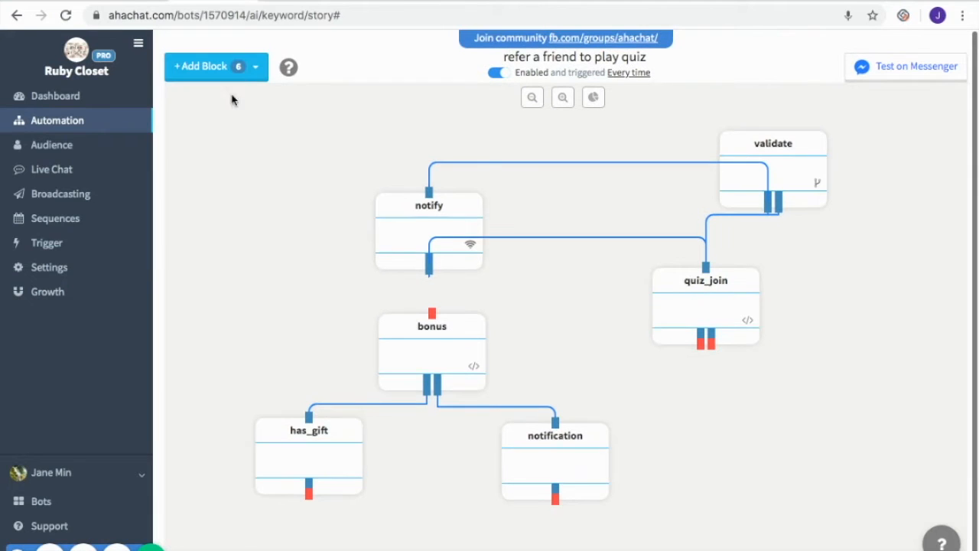
pyautogui.click(236, 67)
pyautogui.click(237, 99)
pyautogui.moveTo(273, 149); pyautogui.dragTo(879, 406)
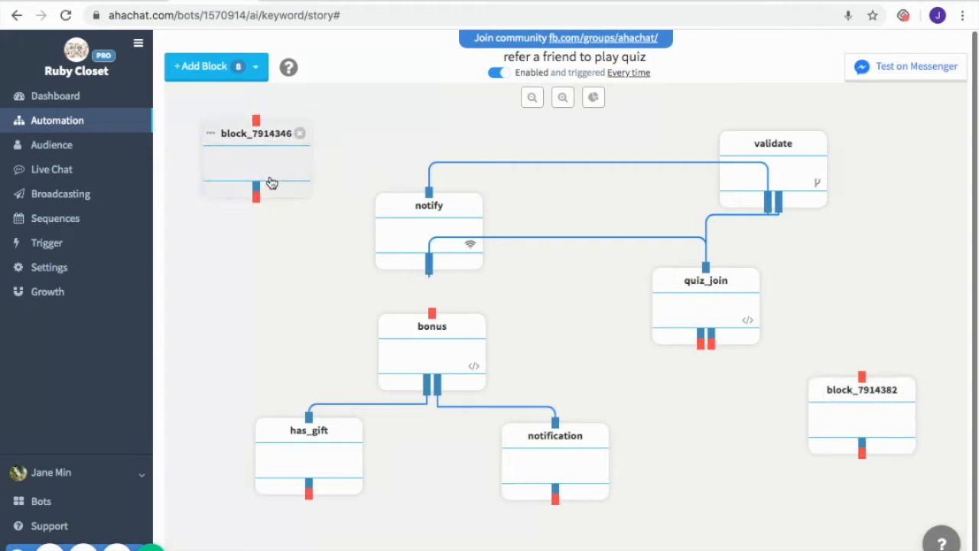
pyautogui.moveTo(265, 159); pyautogui.dragTo(731, 420)
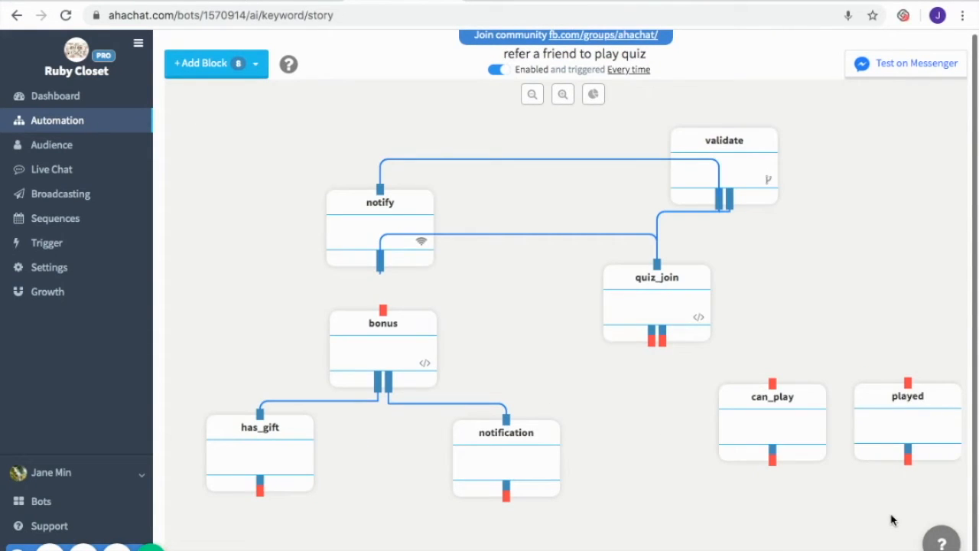
# - Set up played with a message inviting shares for +5 flowers per friend and a Paris trip card with Share and SHARE NOW! buttons
pyautogui.click(922, 433)
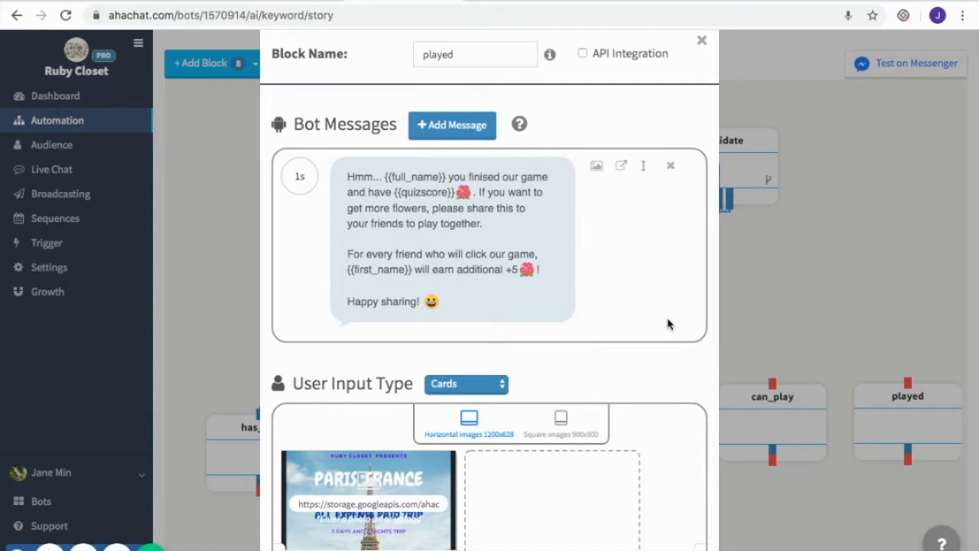
pyautogui.scroll(-3, 667, 325)
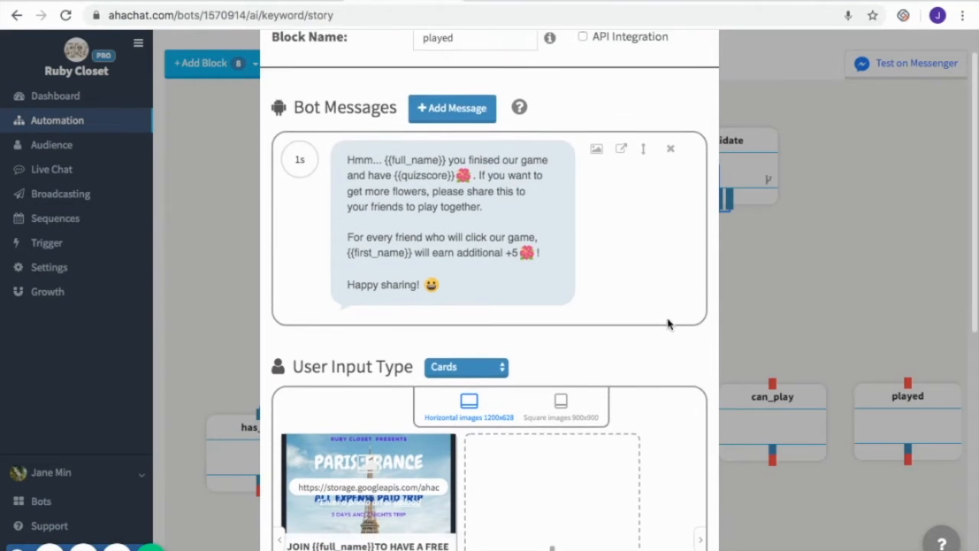
pyautogui.scroll(-2, 668, 324)
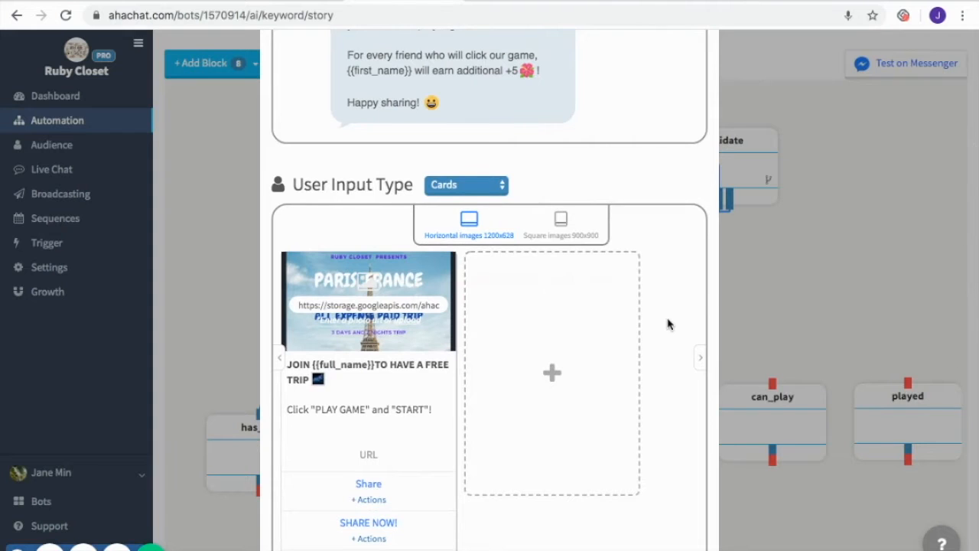
pyautogui.scroll(-1, 667, 325)
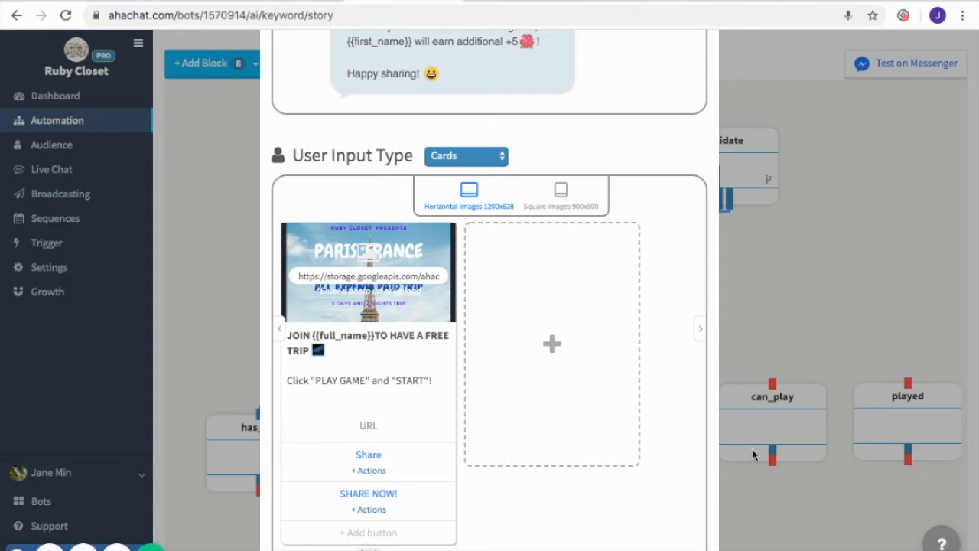
pyautogui.scroll(-4, 753, 455)
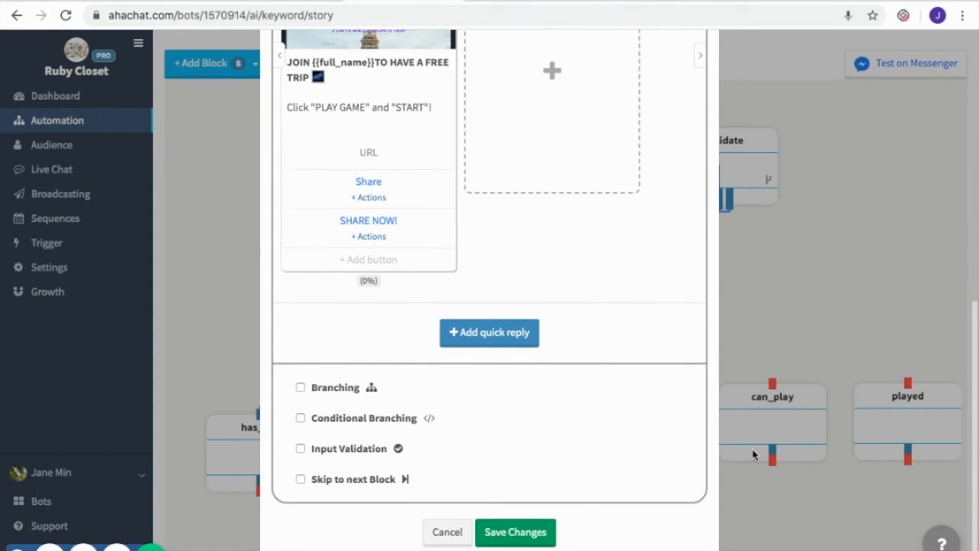
pyautogui.click(524, 533)
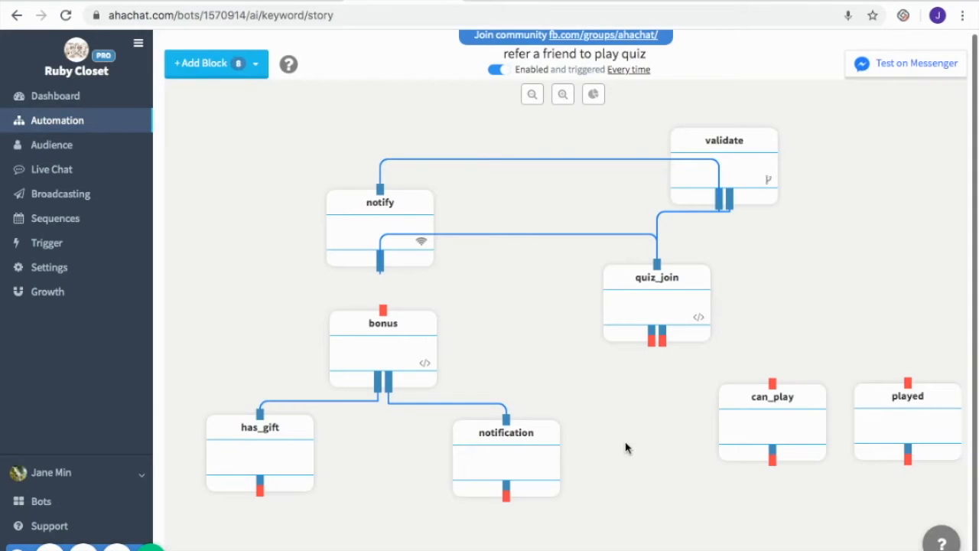
# - Set up can_play with greeting, game rules, Eiffel Tower photo and start prompt messages, plus a START GAME button with Input Validation enabled
pyautogui.click(785, 420)
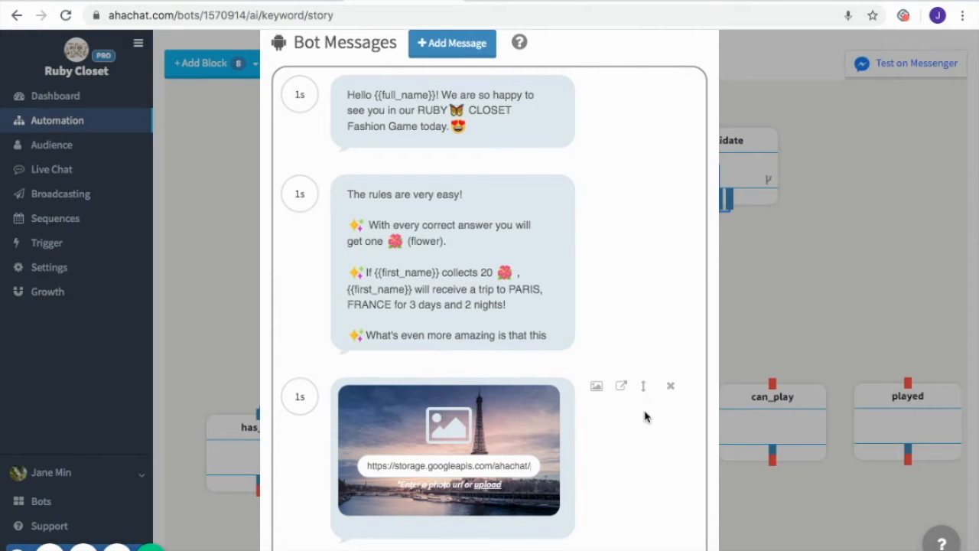
pyautogui.click(551, 278)
pyautogui.scroll(-1, 551, 280)
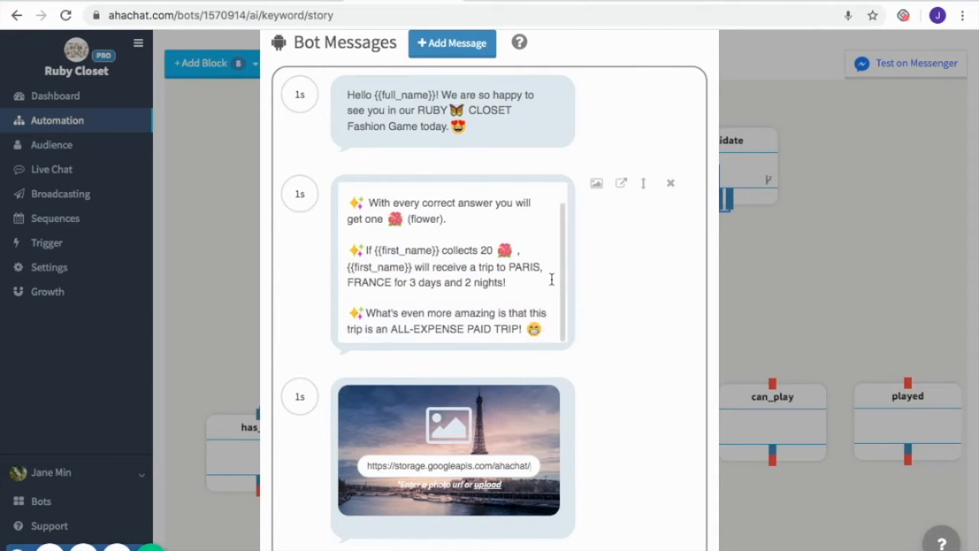
pyautogui.scroll(2, 551, 280)
pyautogui.click(632, 344)
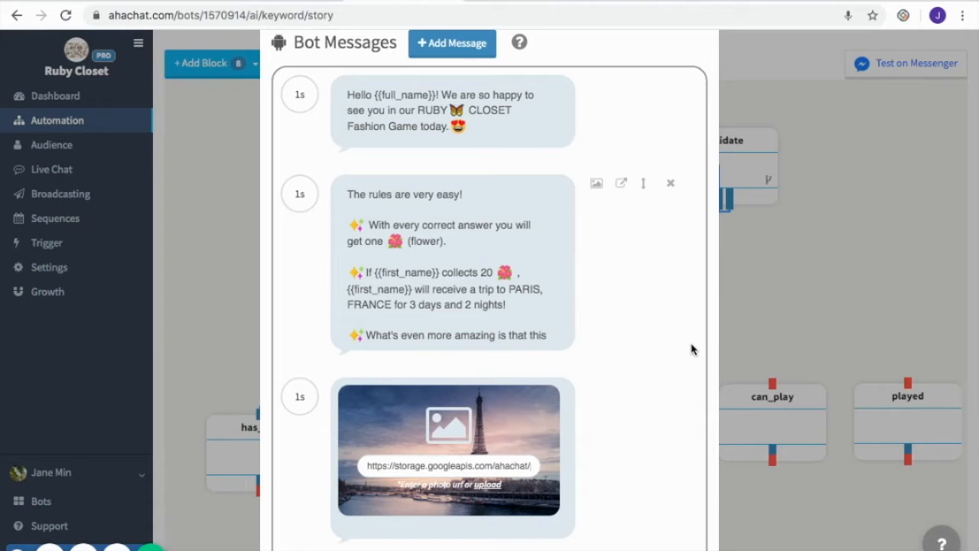
pyautogui.scroll(-3, 692, 399)
pyautogui.scroll(-3, 692, 398)
pyautogui.scroll(-3, 692, 399)
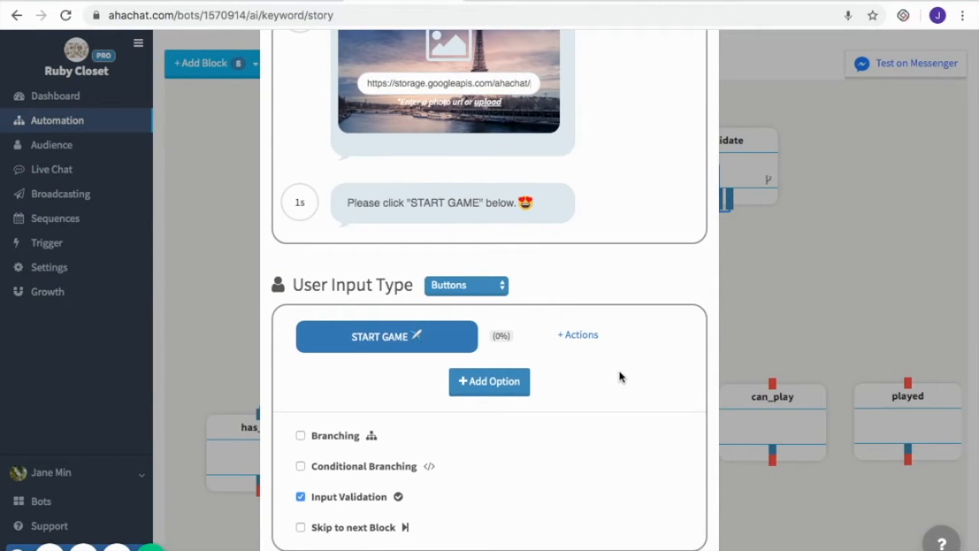
pyautogui.scroll(-1, 555, 398)
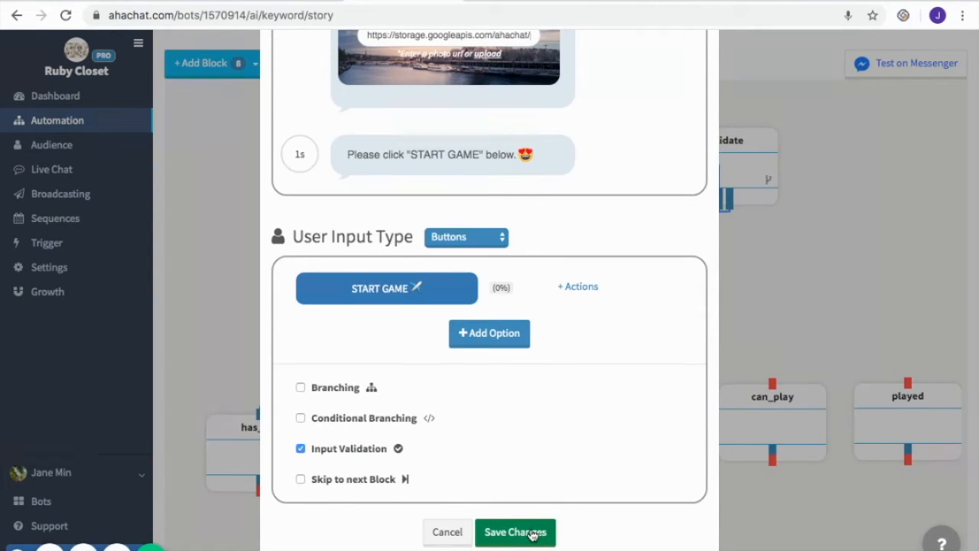
pyautogui.click(533, 533)
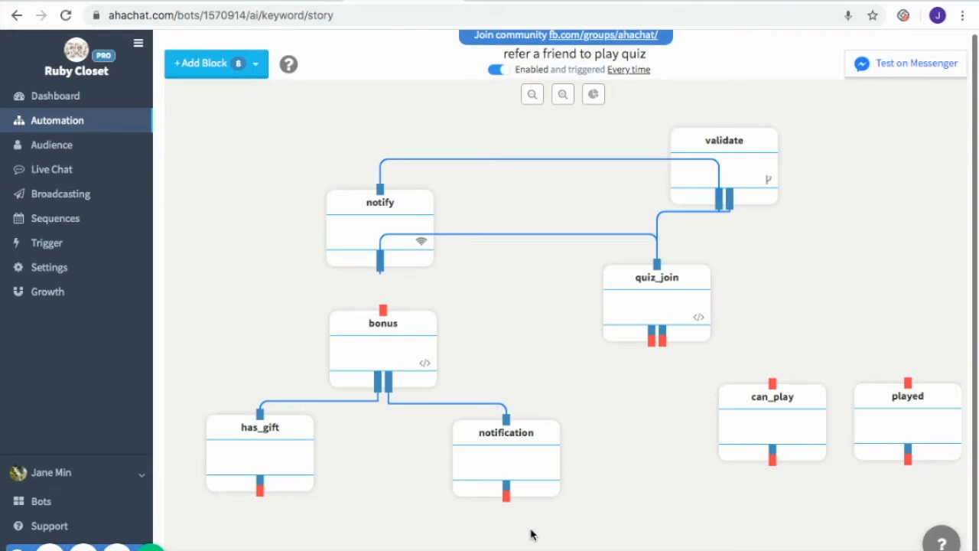
# - Connect quiz_join's first branch to can_play and its second branch to played
pyautogui.moveTo(671, 350); pyautogui.dragTo(907, 387)
pyautogui.moveTo(652, 337); pyautogui.dragTo(772, 386)
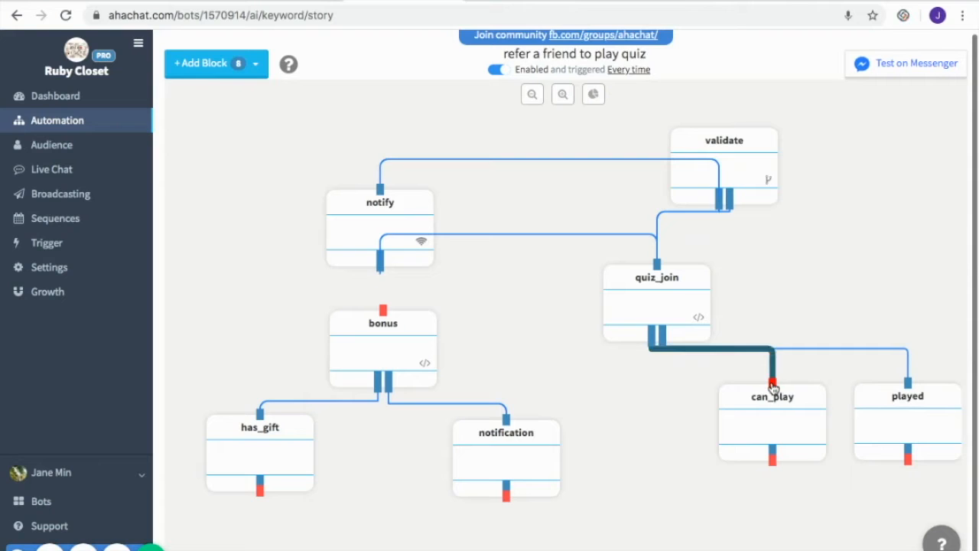
# - Add three more Conversation blocks and arrange them below can_play and played, one above the other two
pyautogui.click(205, 68)
pyautogui.click(225, 94)
pyautogui.click(243, 72)
pyautogui.click(239, 97)
pyautogui.click(241, 71)
pyautogui.click(240, 99)
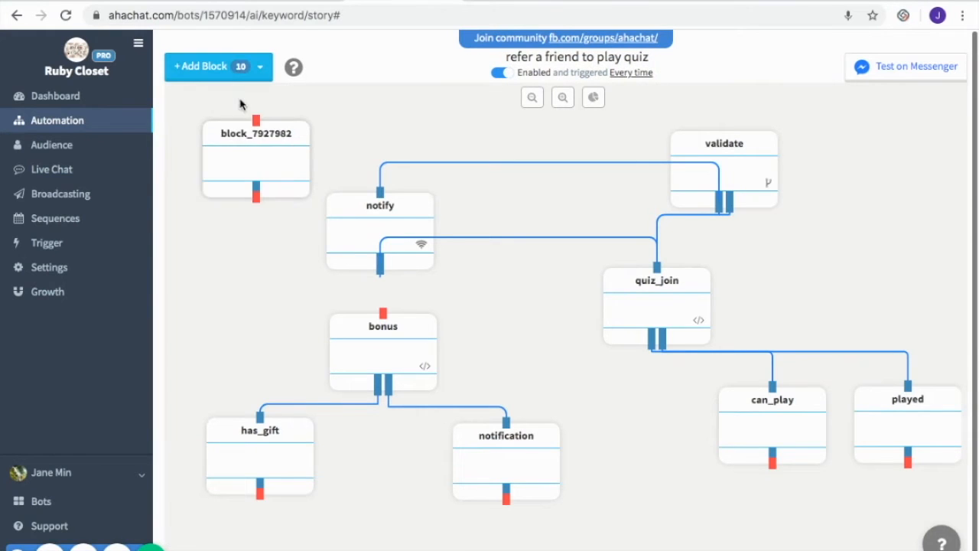
pyautogui.moveTo(269, 159); pyautogui.dragTo(467, 323)
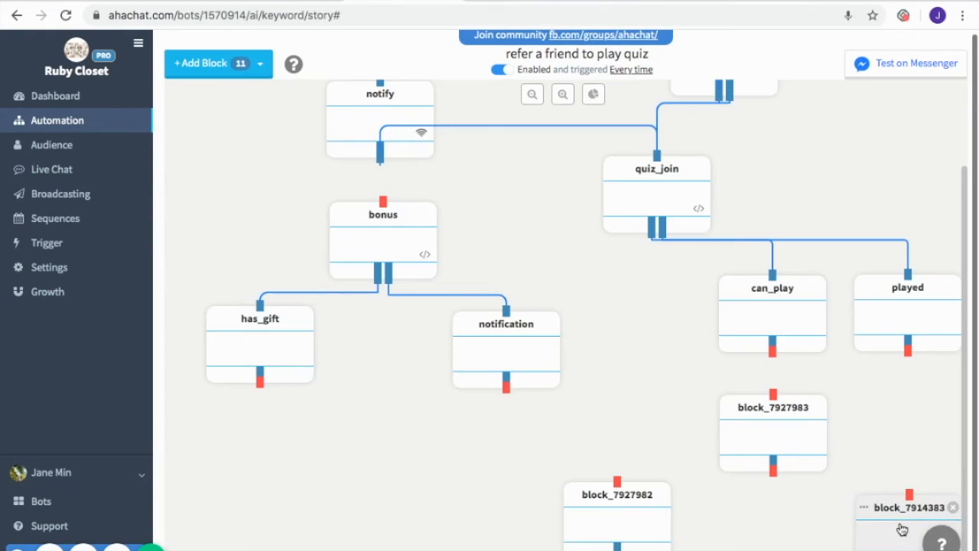
pyautogui.scroll(-1, 821, 502)
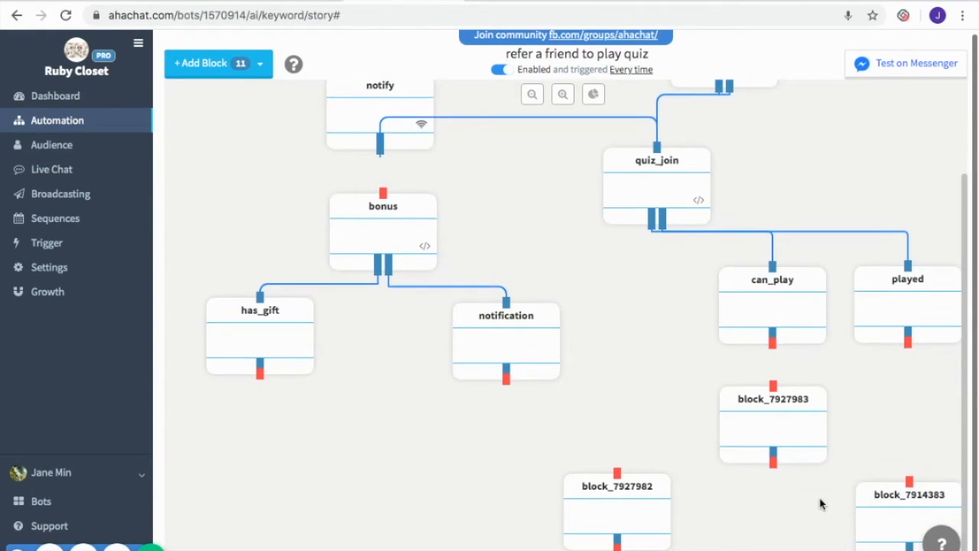
# - Name the upper new block Q_1 and give it a Birkin bag question, quick replies CHANEL, HERMÈS, GIVENCHY, LOUIS VUITTON and a conditional jump {{ursp.Q_1}} contains HERMÈS
pyautogui.click(779, 420)
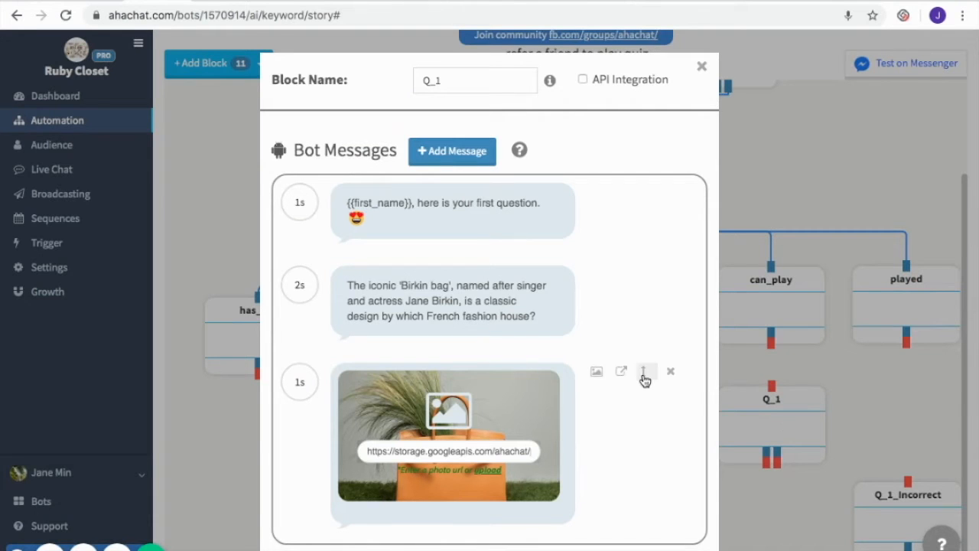
pyautogui.scroll(-1, 642, 375)
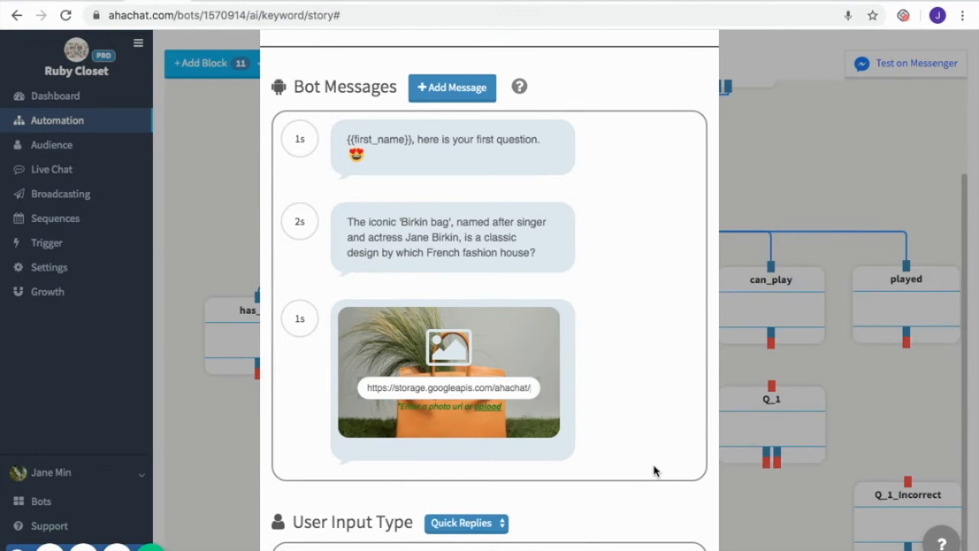
pyautogui.scroll(-5, 654, 470)
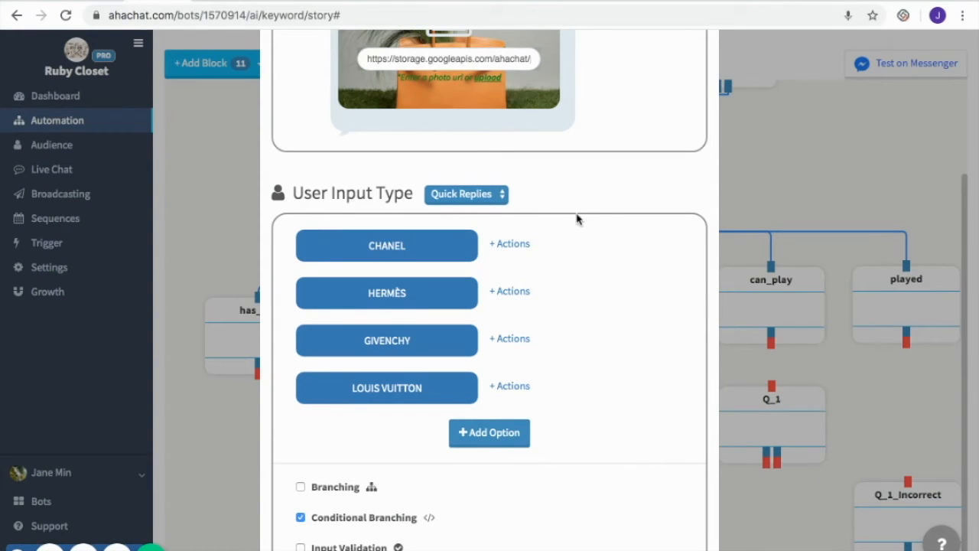
pyautogui.scroll(-2, 660, 469)
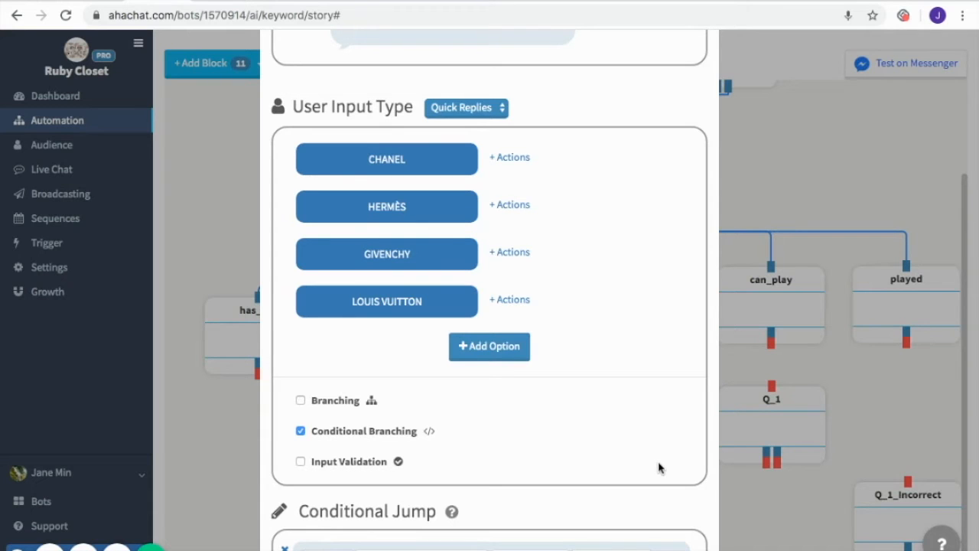
pyautogui.scroll(-5, 659, 468)
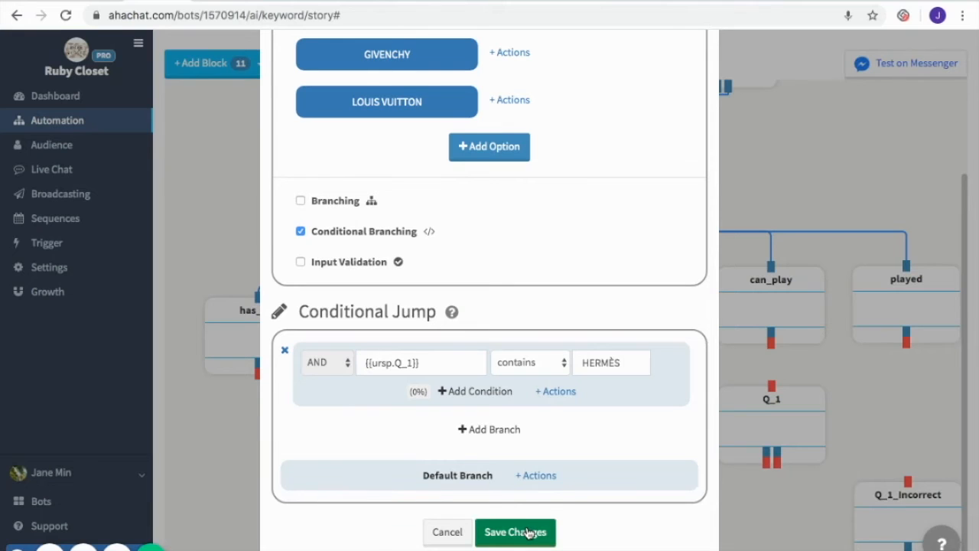
pyautogui.click(528, 534)
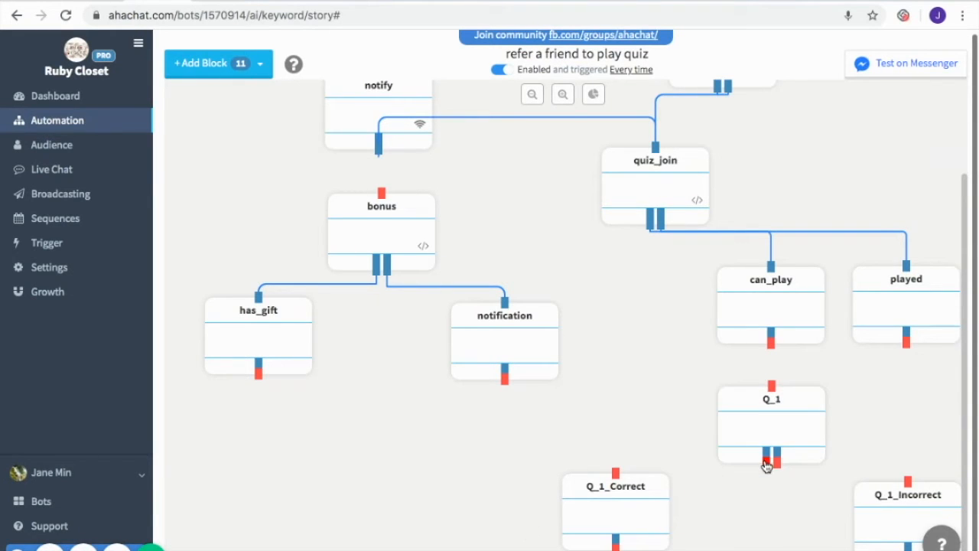
# - Set up Q_1_Correct with a +1 praise message and Hermès Birkin trivia, and Q_1_Incorrect with the correct answer HERMÈS, both using No Input
pyautogui.click(628, 516)
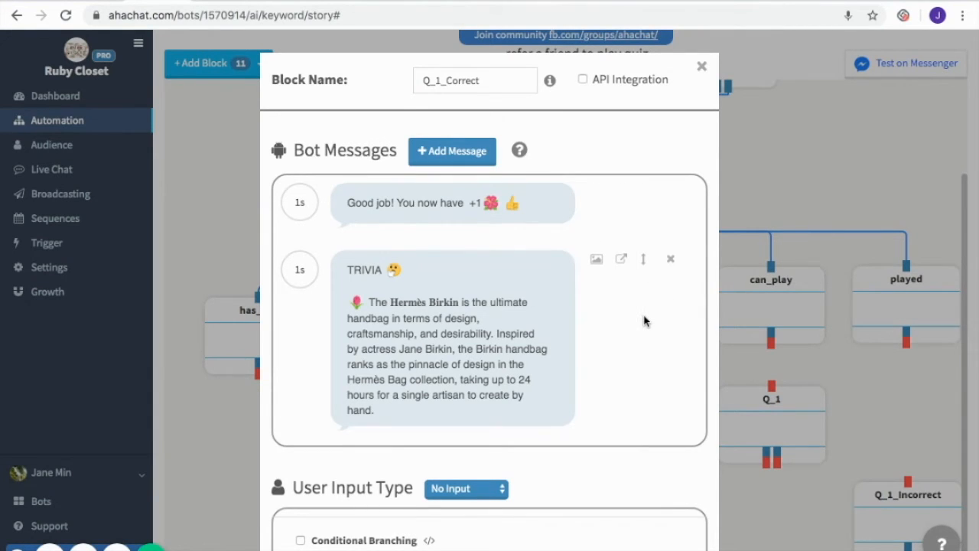
pyautogui.scroll(-1, 654, 407)
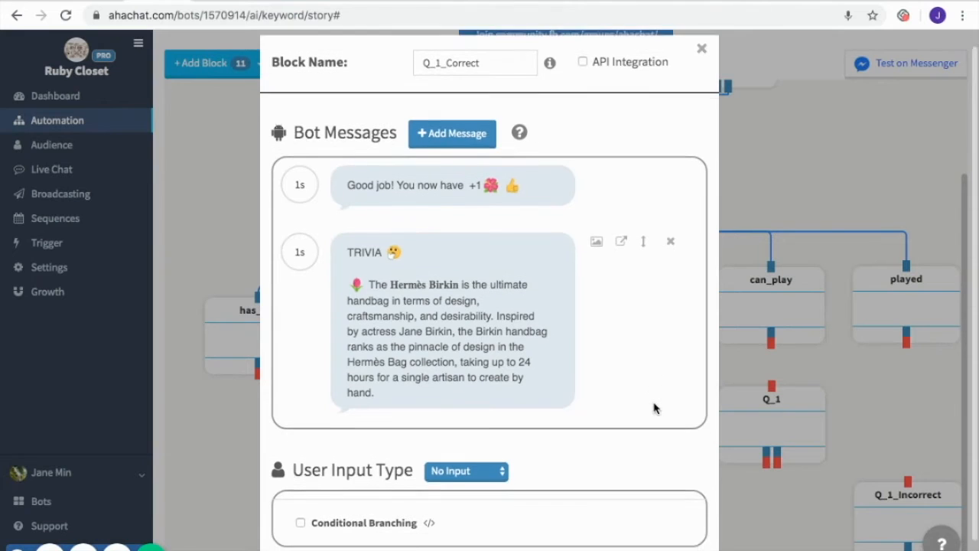
pyautogui.scroll(-1, 653, 406)
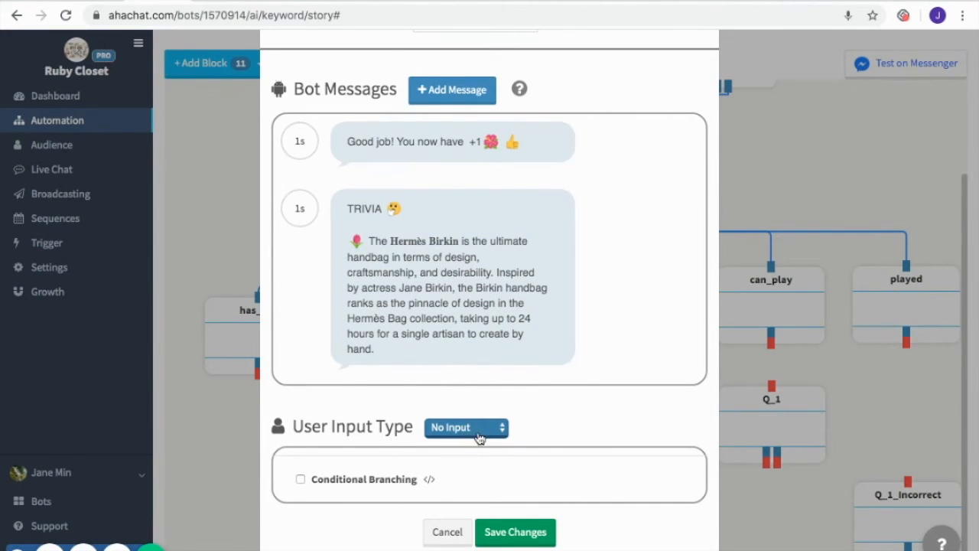
pyautogui.click(525, 533)
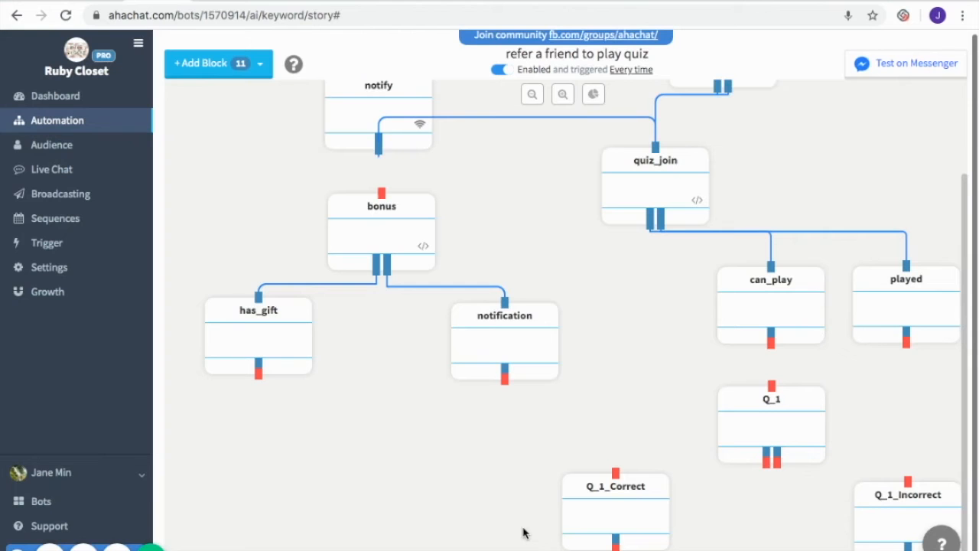
pyautogui.click(899, 505)
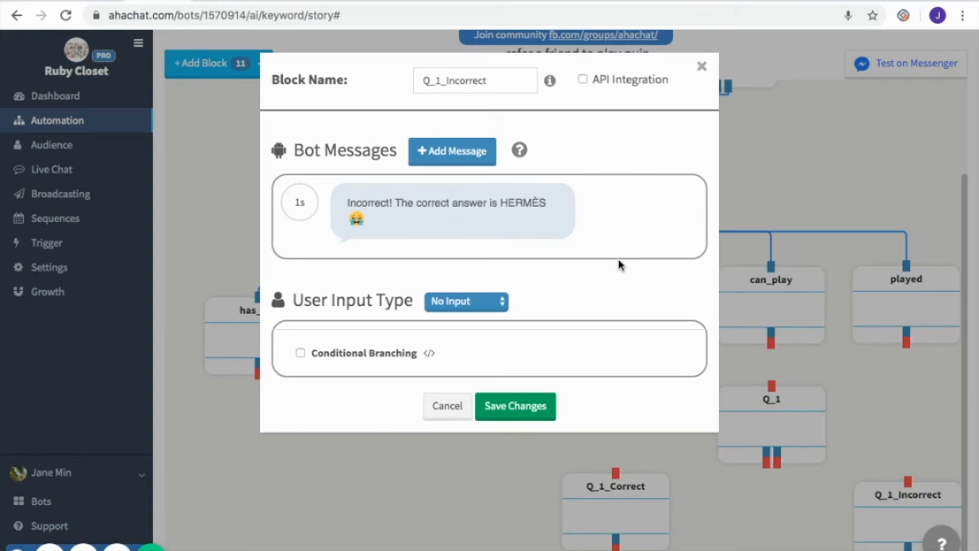
pyautogui.click(515, 406)
# - Connect can_play to Q_1, Q_1's conditional branch to Q_1_Correct and its default branch to Q_1_Incorrect
pyautogui.moveTo(767, 458); pyautogui.dragTo(616, 472)
pyautogui.moveTo(778, 464); pyautogui.dragTo(907, 483)
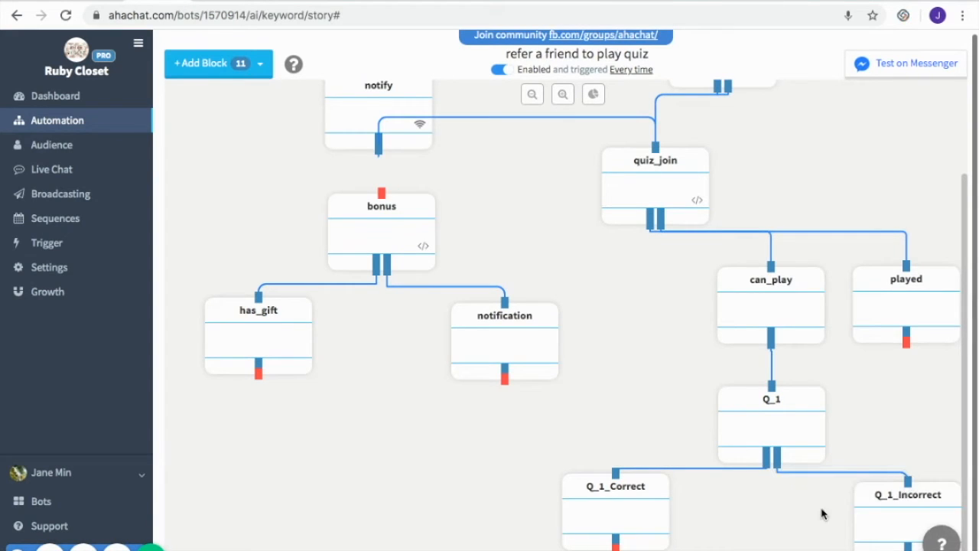
# - Add three Conversation blocks named Q_2, Q_2_Correct and Q_2_Incorrect and arrange them below the Q_1 answer blocks
pyautogui.click(254, 69)
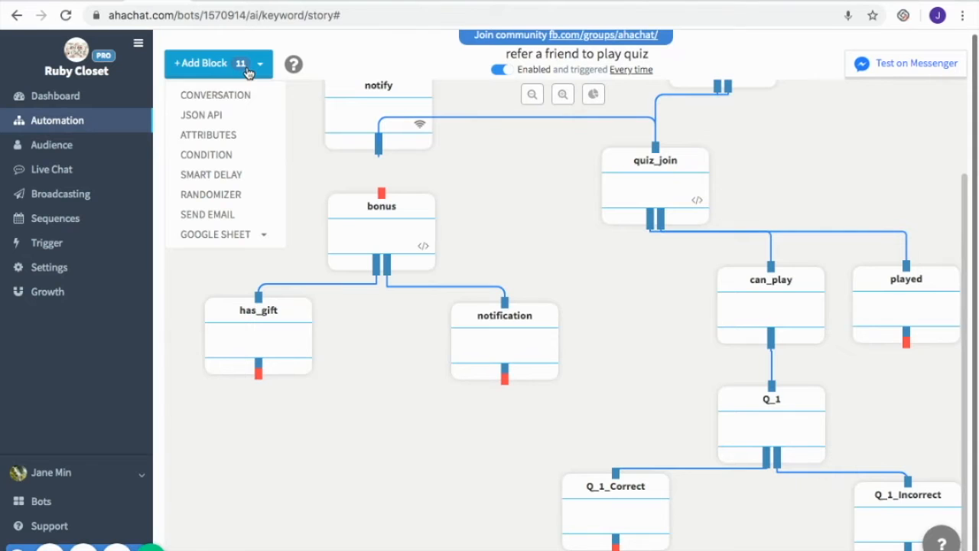
pyautogui.click(250, 96)
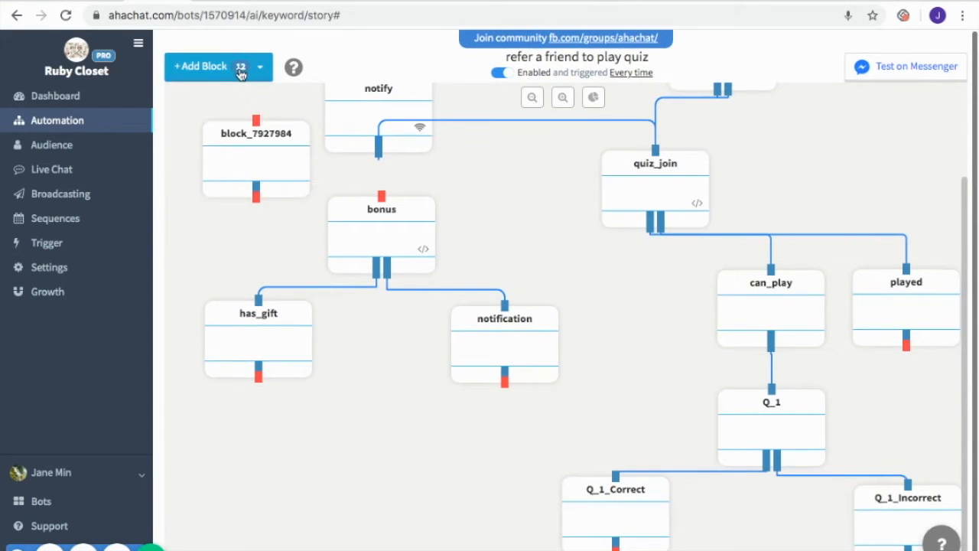
pyautogui.click(240, 73)
pyautogui.click(243, 97)
pyautogui.click(240, 70)
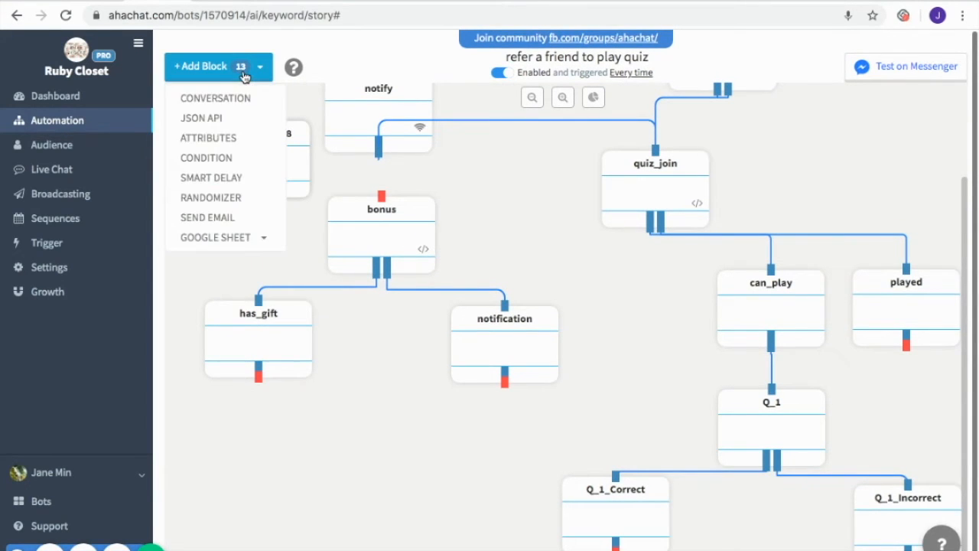
pyautogui.click(244, 98)
pyautogui.moveTo(267, 153); pyautogui.dragTo(896, 512)
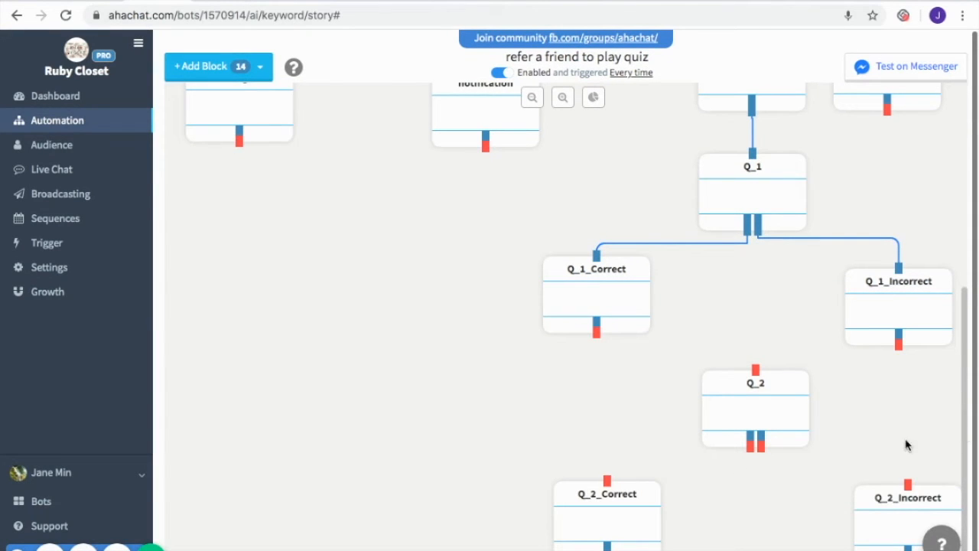
# - Give Q_2 the male-accessories handbag question with an image, quick replies TRUE and FALSE, and a conditional jump {{ursp.Q_2}} contains TRUE
pyautogui.click(770, 420)
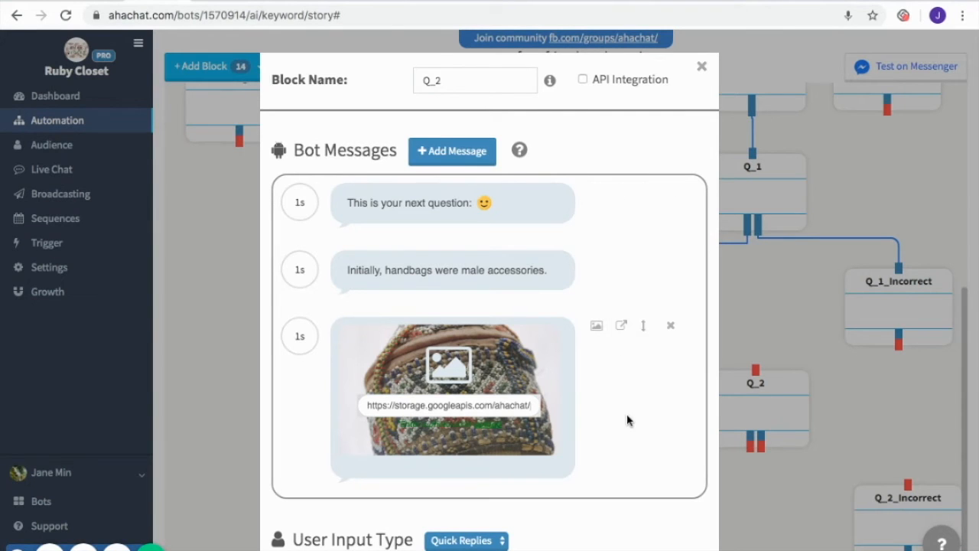
pyautogui.scroll(-3, 618, 456)
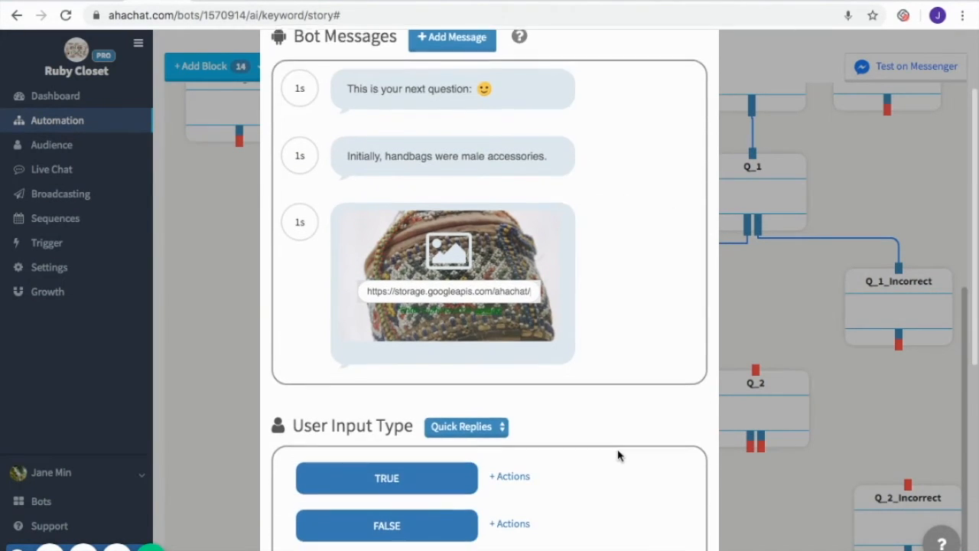
pyautogui.scroll(-3, 589, 430)
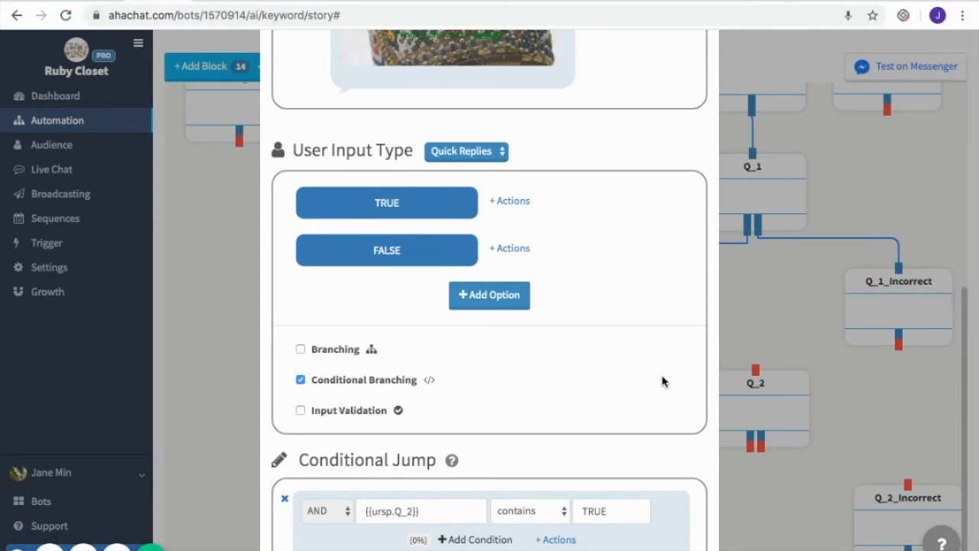
pyautogui.scroll(-2, 662, 395)
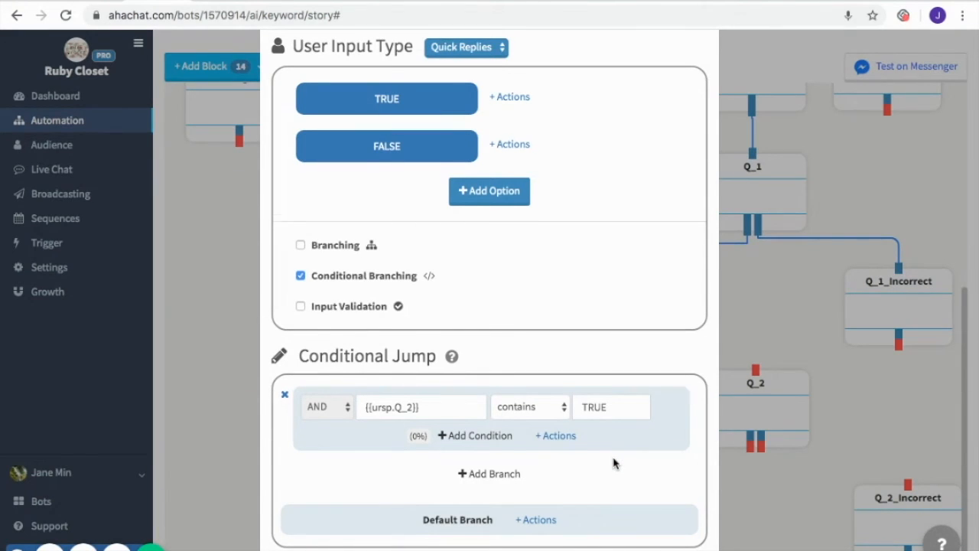
pyautogui.scroll(-1, 614, 463)
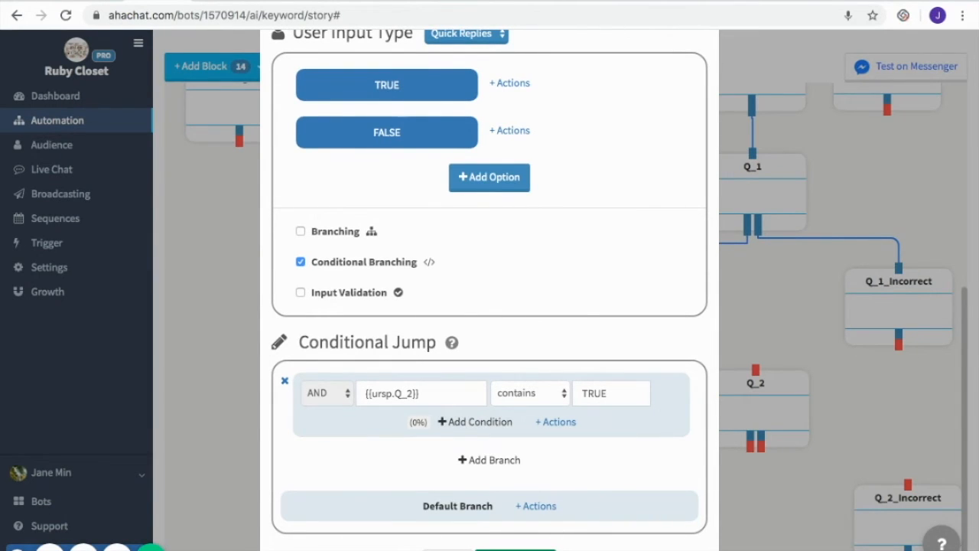
pyautogui.click(516, 550)
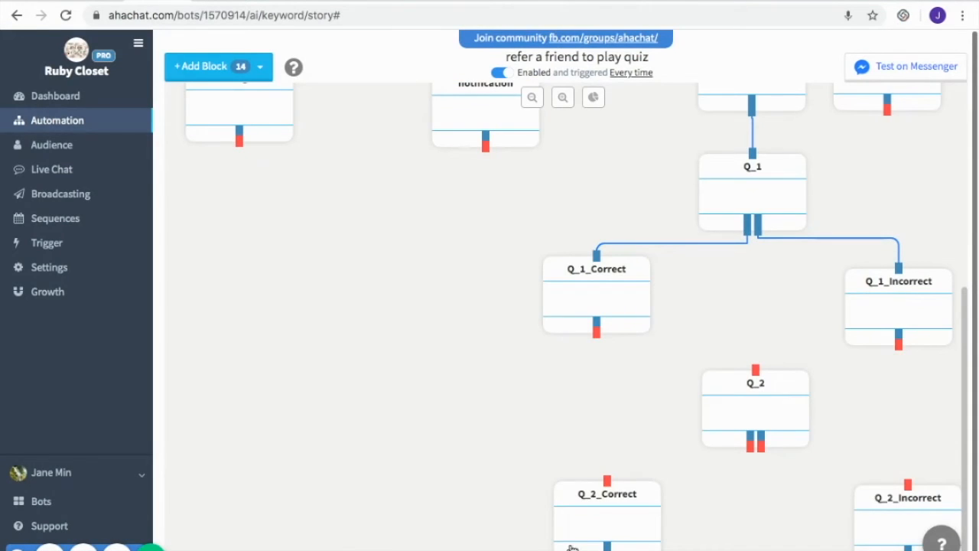
# - Set up Q_2_Correct with a +1 praise message and handbag history trivia, and Q_2_Incorrect with the correct answer TRUE, both using No Input
pyautogui.click(635, 518)
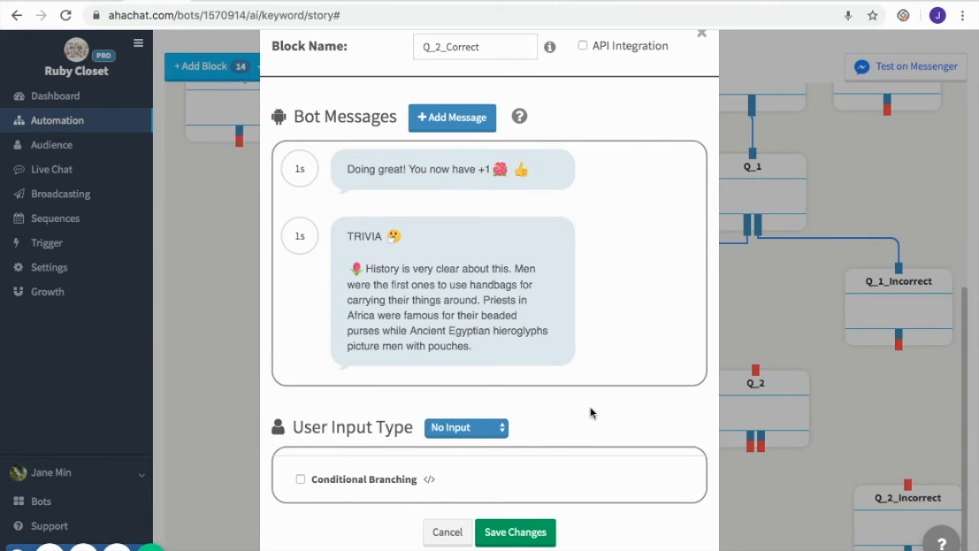
pyautogui.click(528, 533)
pyautogui.click(903, 516)
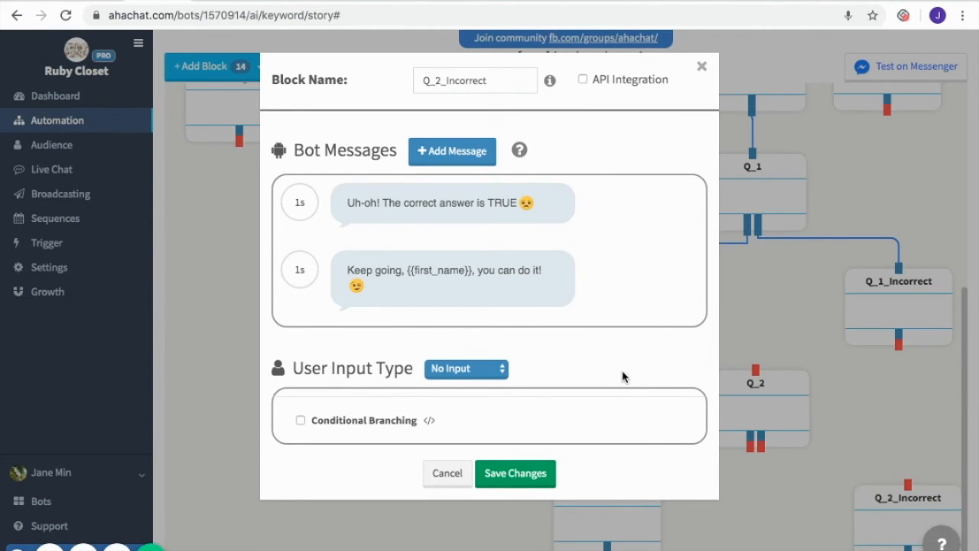
pyautogui.click(528, 474)
# - Connect both Q_1 answer blocks to Q_2, Q_2's conditional branch to Q_2_Correct and its default branch to Q_2_Incorrect
pyautogui.moveTo(597, 329); pyautogui.dragTo(739, 364)
pyautogui.moveTo(899, 344); pyautogui.dragTo(757, 371)
pyautogui.moveTo(756, 410); pyautogui.dragTo(746, 417)
pyautogui.moveTo(741, 457); pyautogui.dragTo(909, 482)
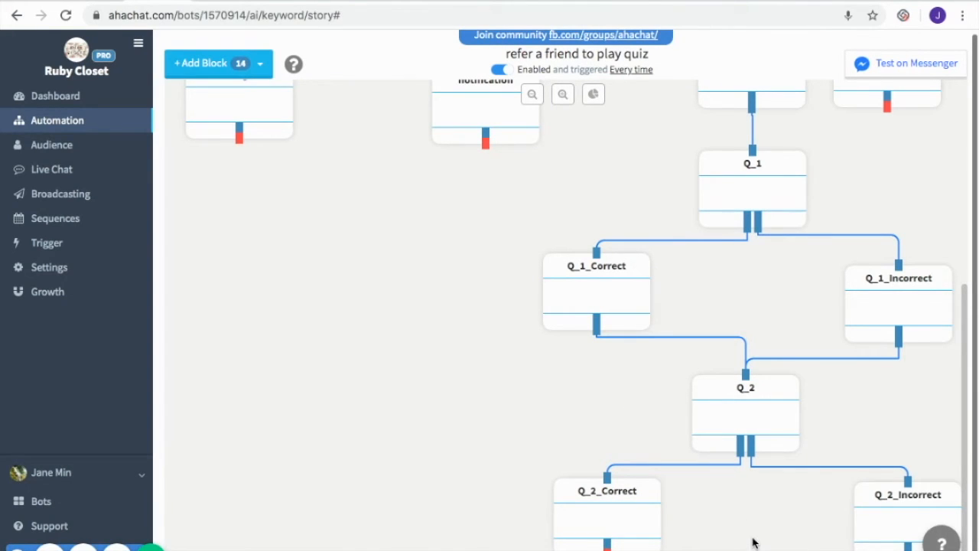
# - Examine the quiz flow from Q_1 to Q_5 and the messages in the Q_3 question block
pyautogui.scroll(2, 807, 292)
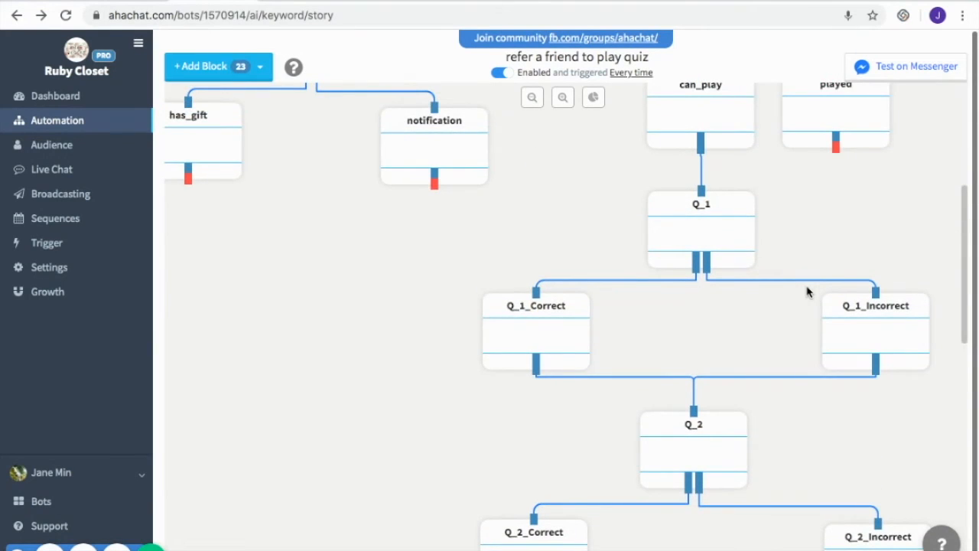
pyautogui.scroll(-5, 807, 291)
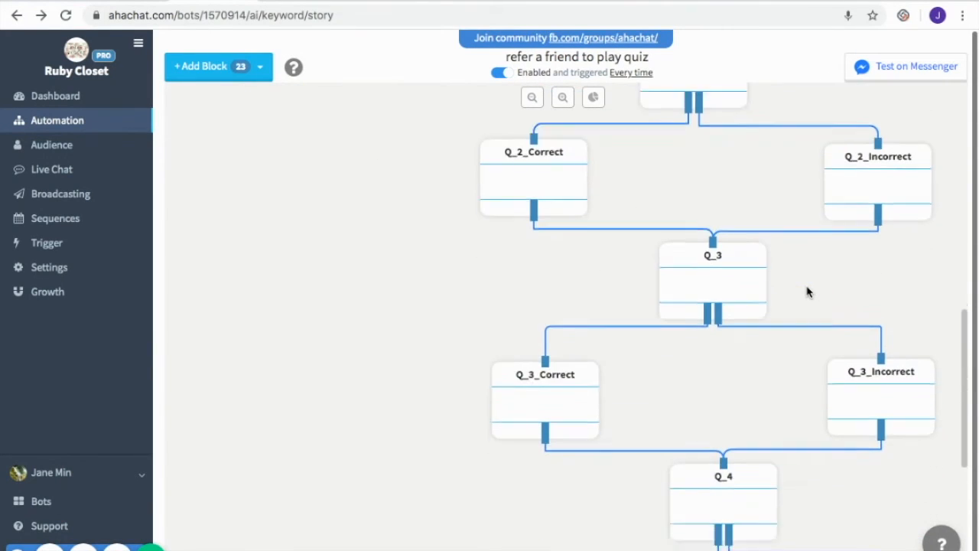
pyautogui.scroll(-4, 808, 292)
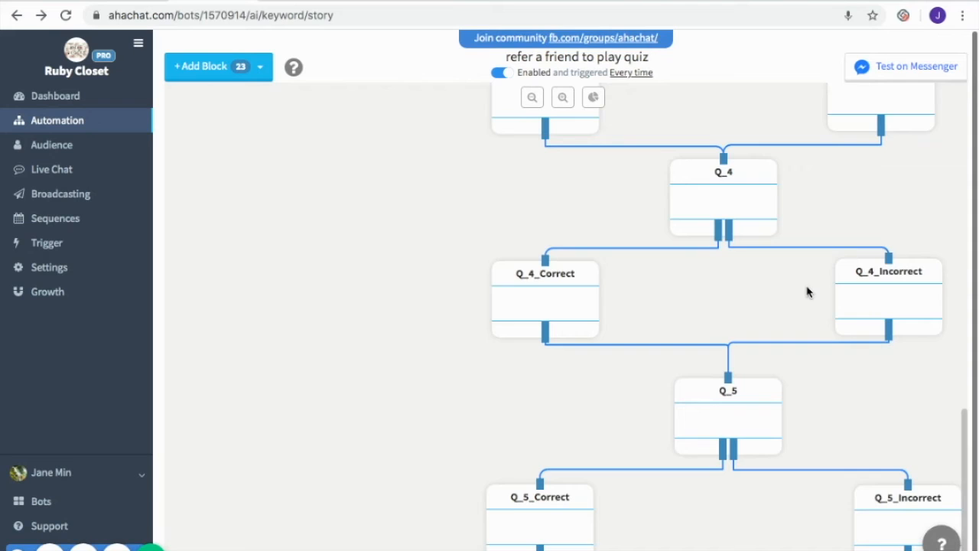
pyautogui.scroll(3, 807, 291)
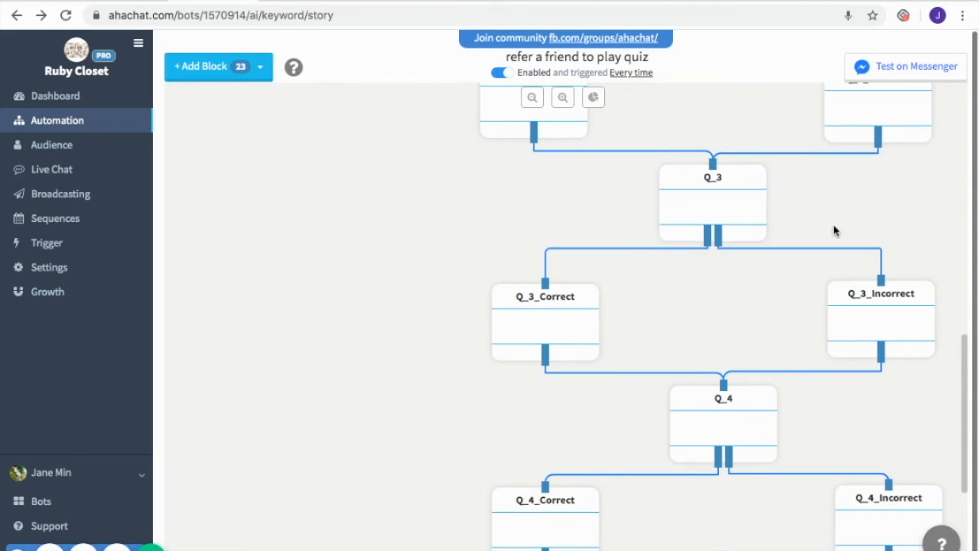
pyautogui.click(746, 211)
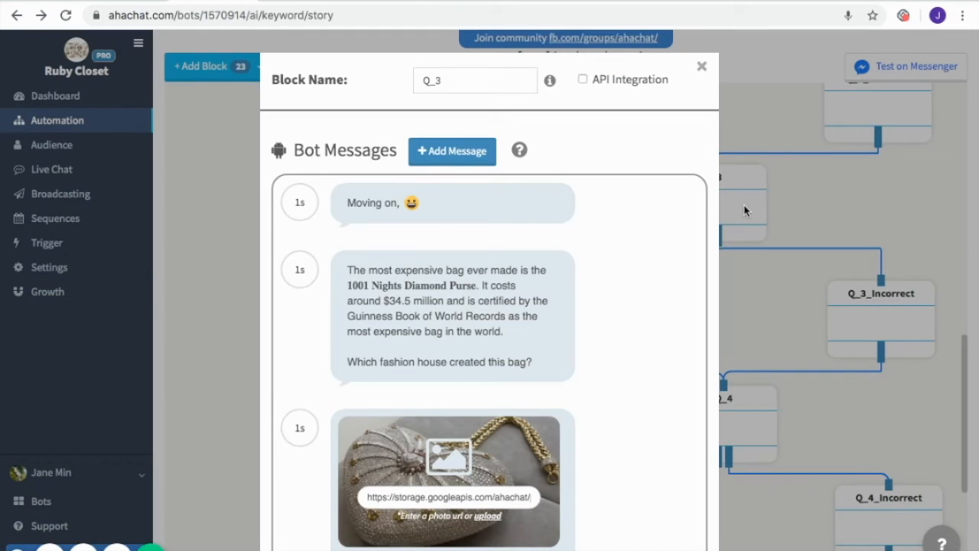
pyautogui.scroll(-3, 641, 357)
pyautogui.scroll(3, 642, 357)
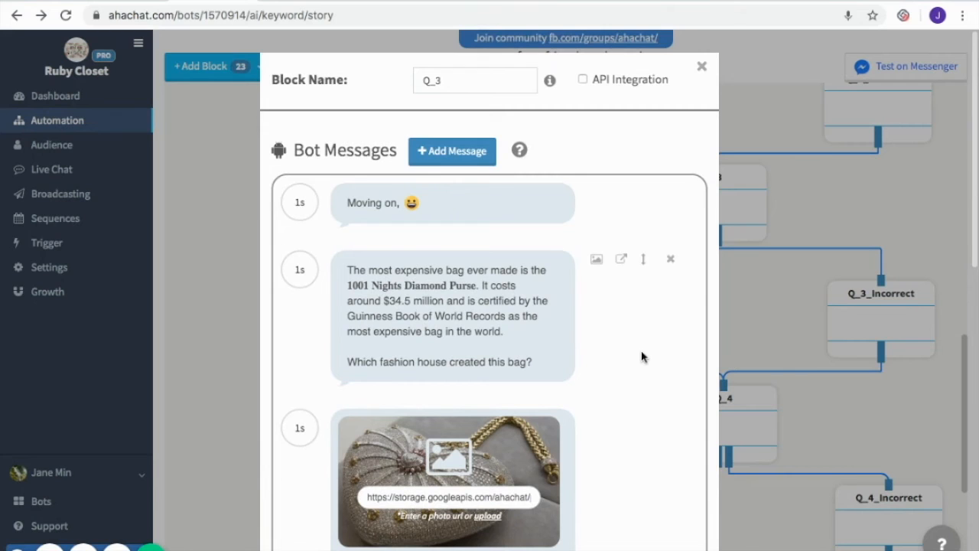
pyautogui.click(702, 66)
# - Review the question messages and images in the Q_4 and Q_5 blocks
pyautogui.scroll(-1, 757, 348)
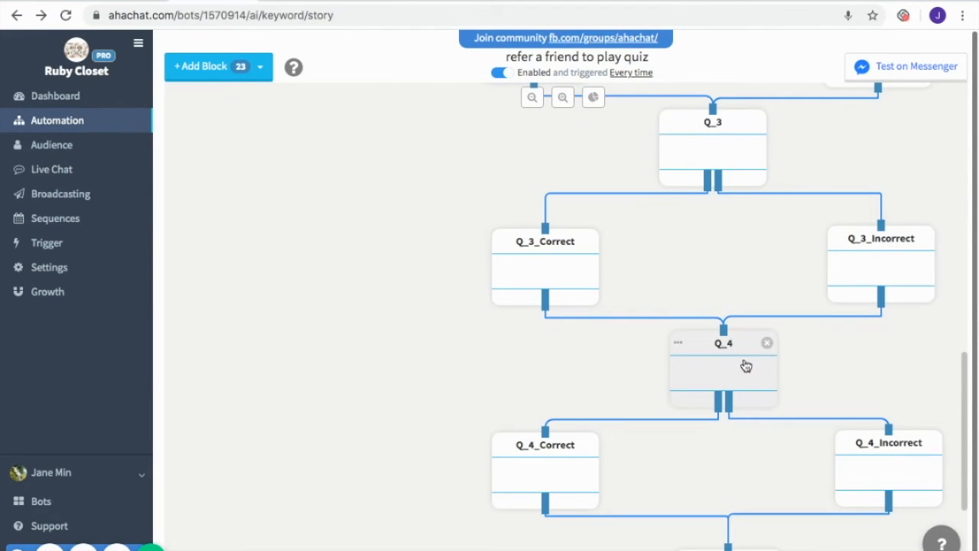
pyautogui.click(740, 360)
pyautogui.scroll(-2, 676, 375)
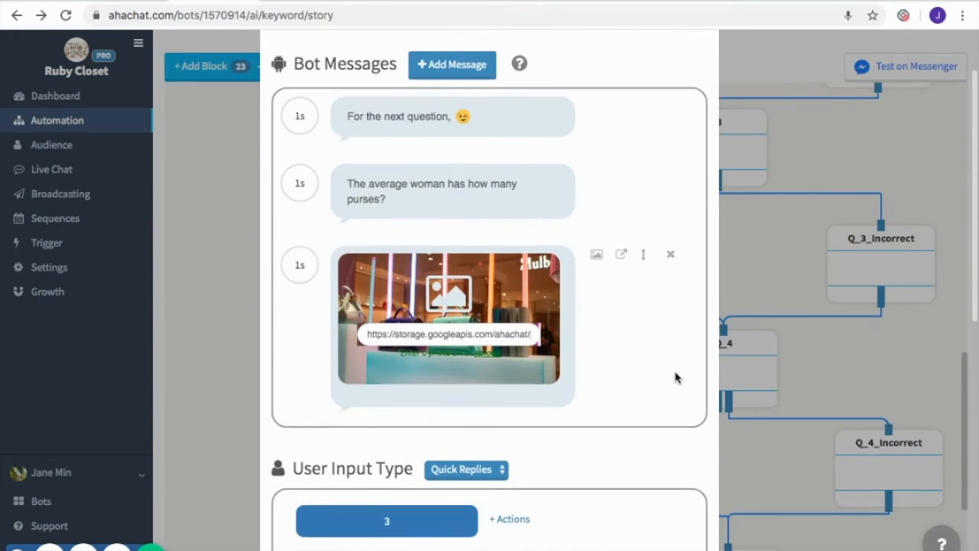
pyautogui.scroll(2, 678, 375)
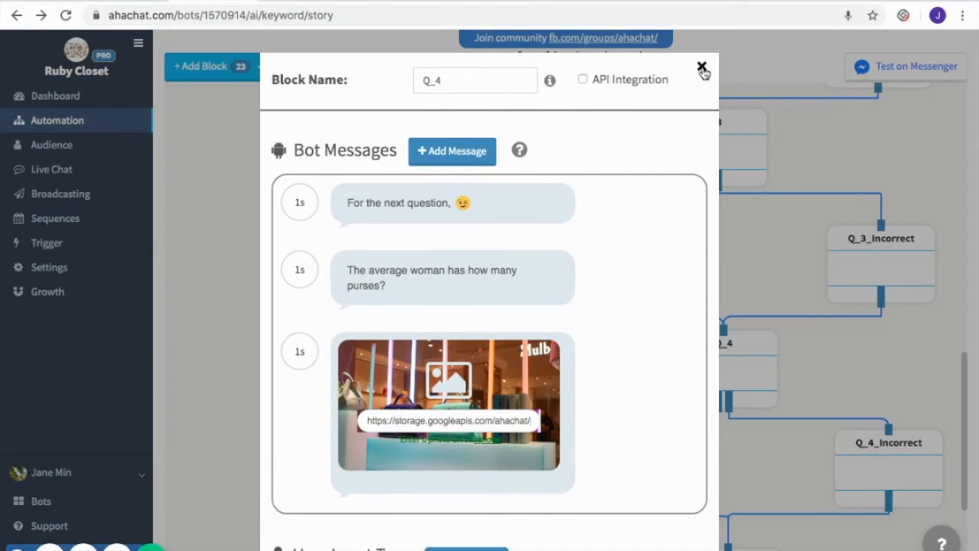
pyautogui.click(702, 66)
pyautogui.scroll(-2, 816, 319)
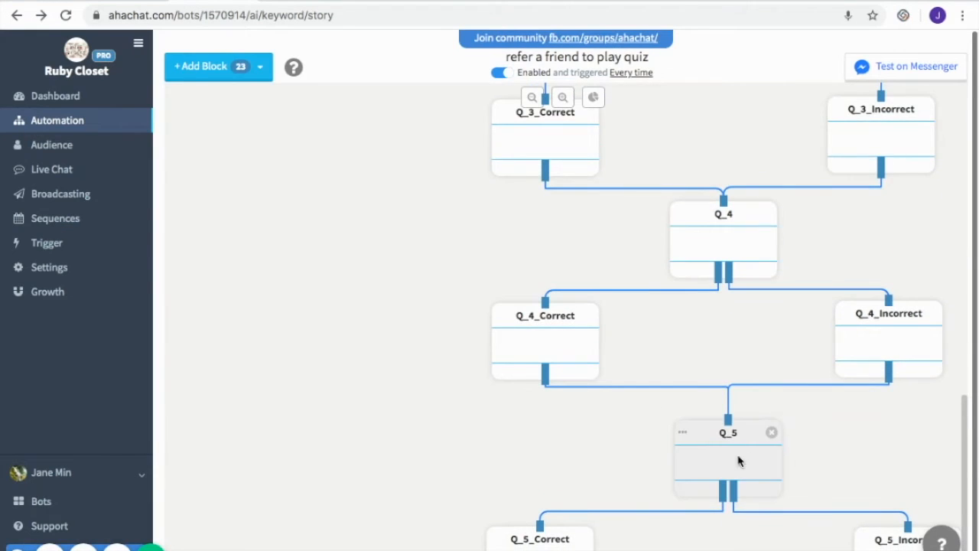
pyautogui.click(738, 463)
pyautogui.scroll(-1, 652, 394)
pyautogui.scroll(1, 652, 394)
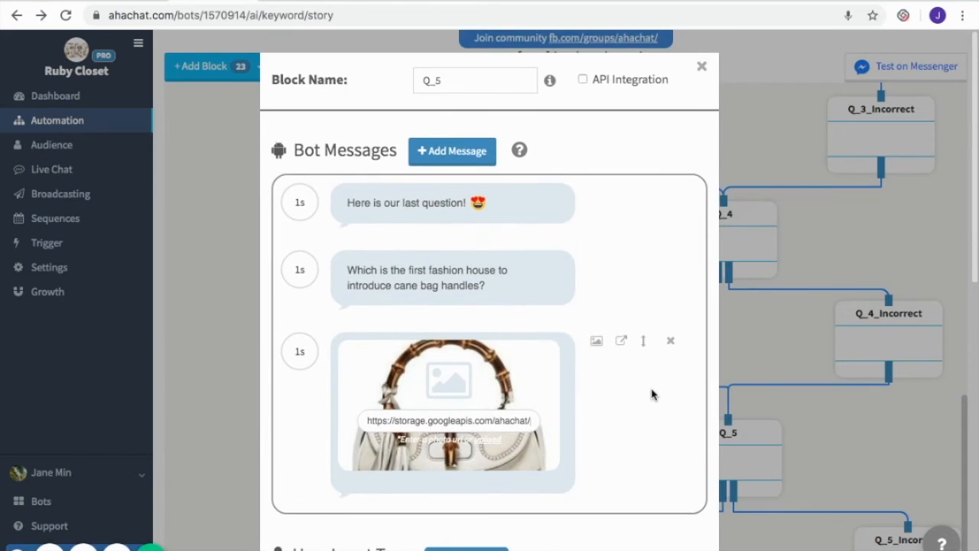
pyautogui.click(702, 68)
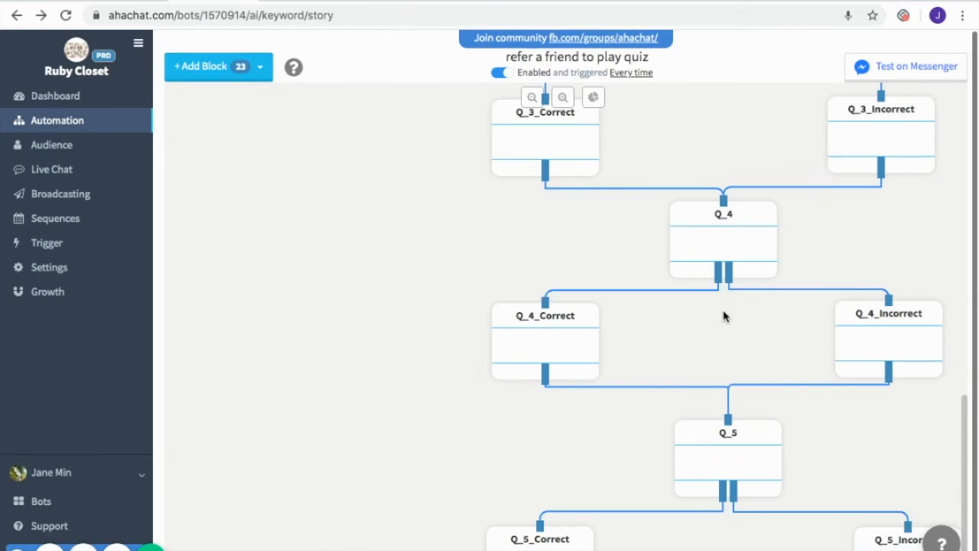
pyautogui.scroll(-1, 725, 317)
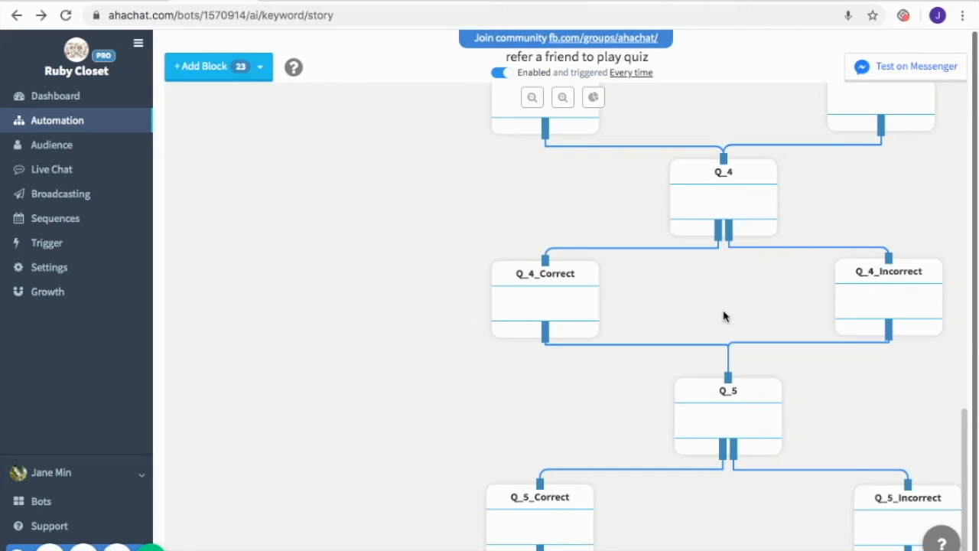
# - Add an attribute-setting block and place it between Q_5_Correct and Q_5_Incorrect
pyautogui.click(260, 67)
pyautogui.click(260, 138)
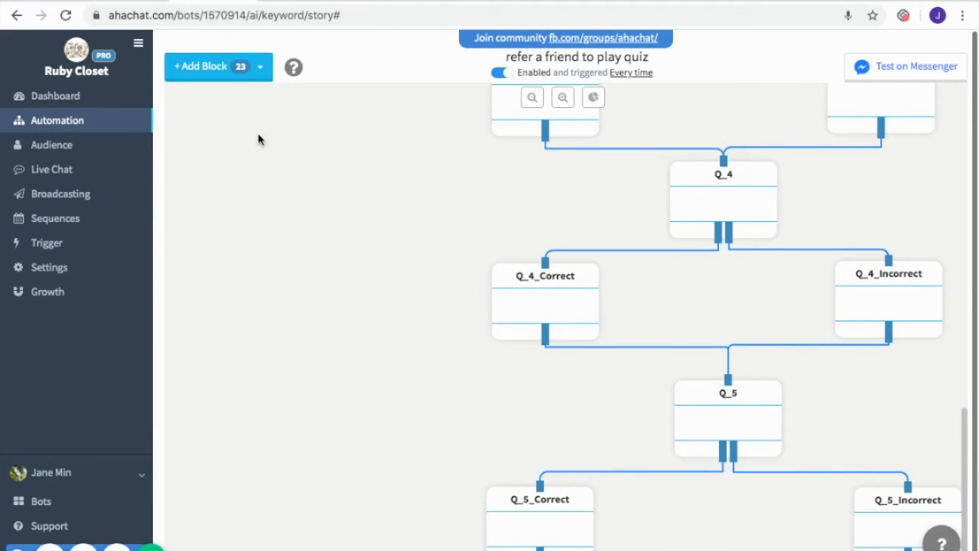
pyautogui.moveTo(270, 159); pyautogui.dragTo(717, 533)
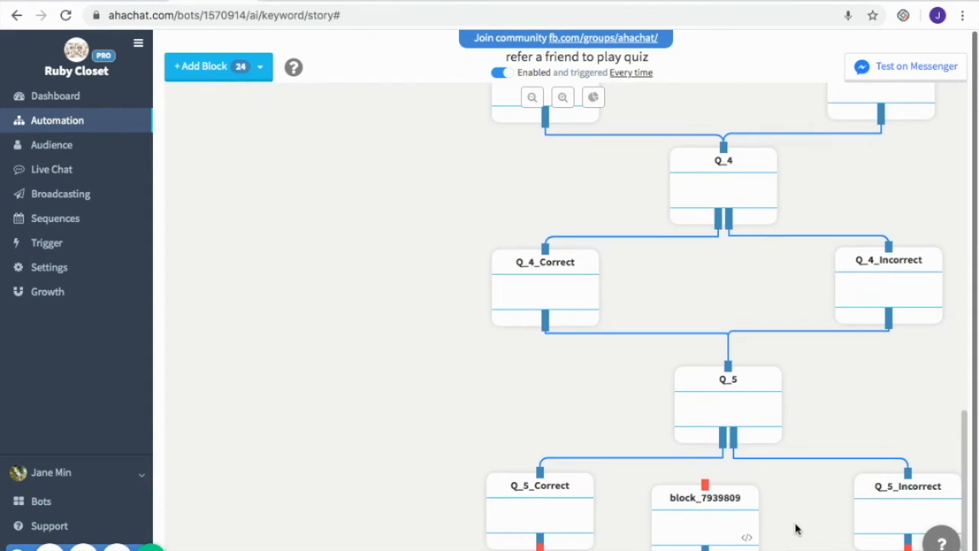
# - Name the new block check_score, set quizjoined to 1, add the conditional jump {{quiz_score}} >= 5, and connect both Q_5 answer blocks to it
pyautogui.click(730, 525)
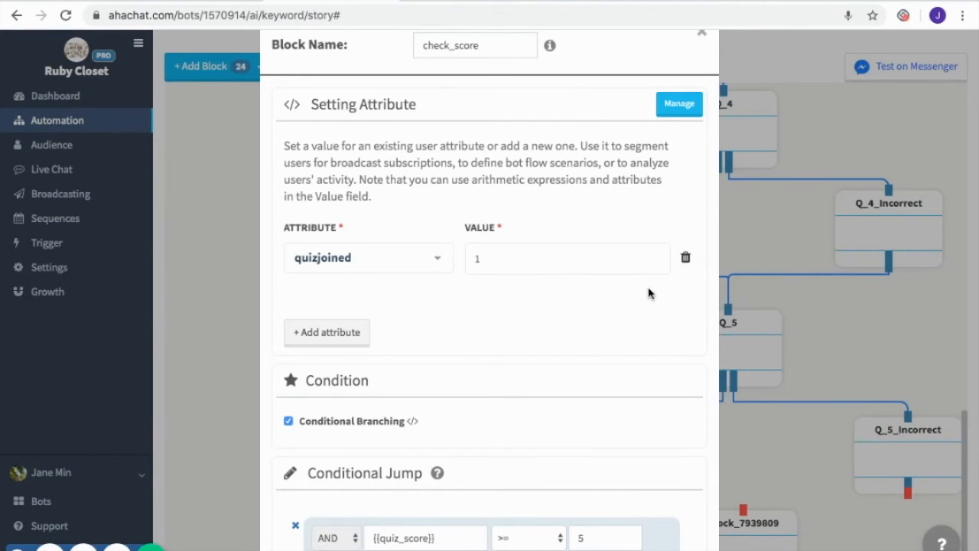
pyautogui.scroll(-1, 649, 293)
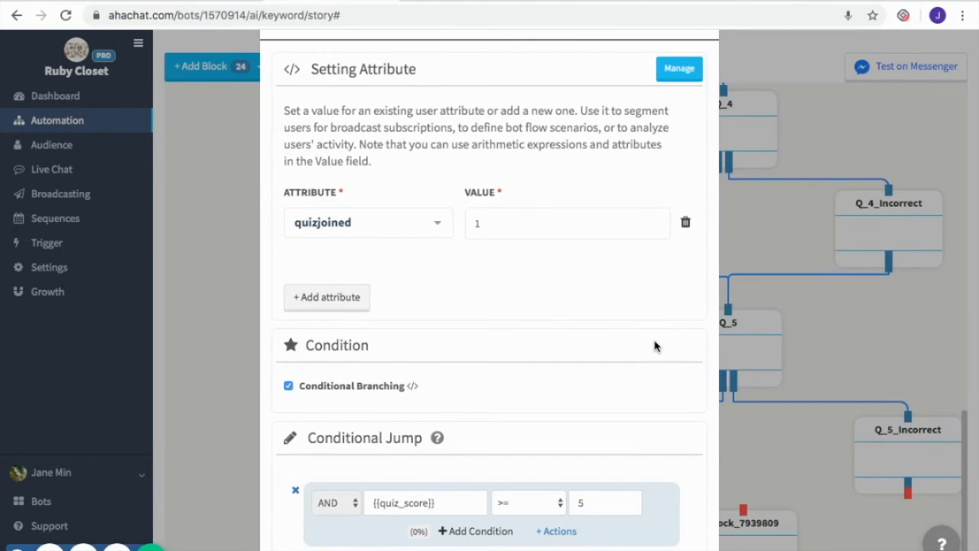
pyautogui.scroll(-4, 681, 352)
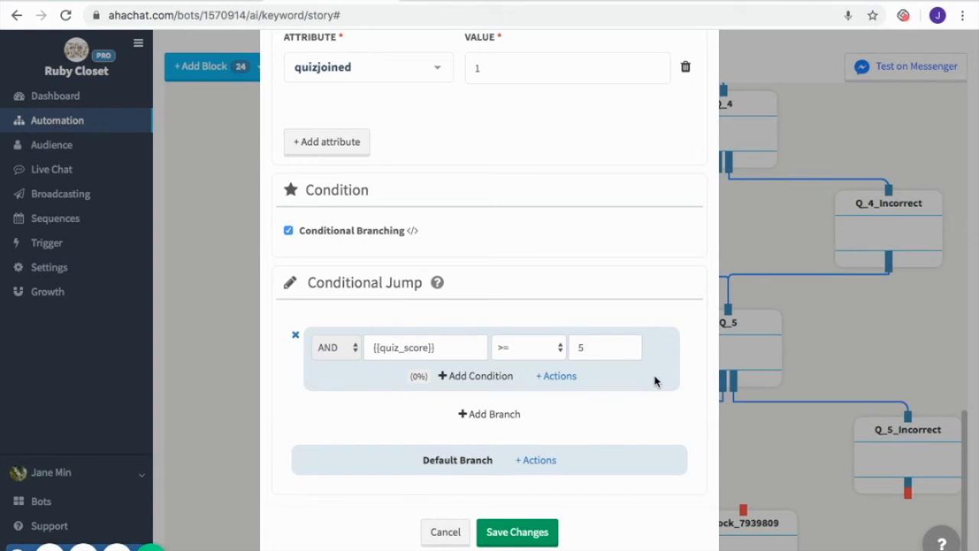
pyautogui.click(542, 537)
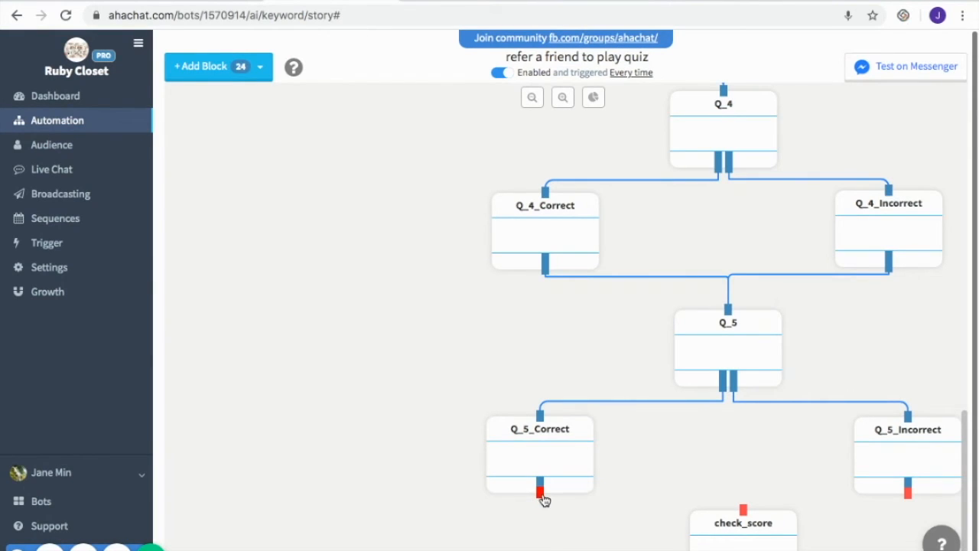
pyautogui.moveTo(540, 493); pyautogui.dragTo(743, 510)
pyautogui.moveTo(916, 487); pyautogui.dragTo(744, 510)
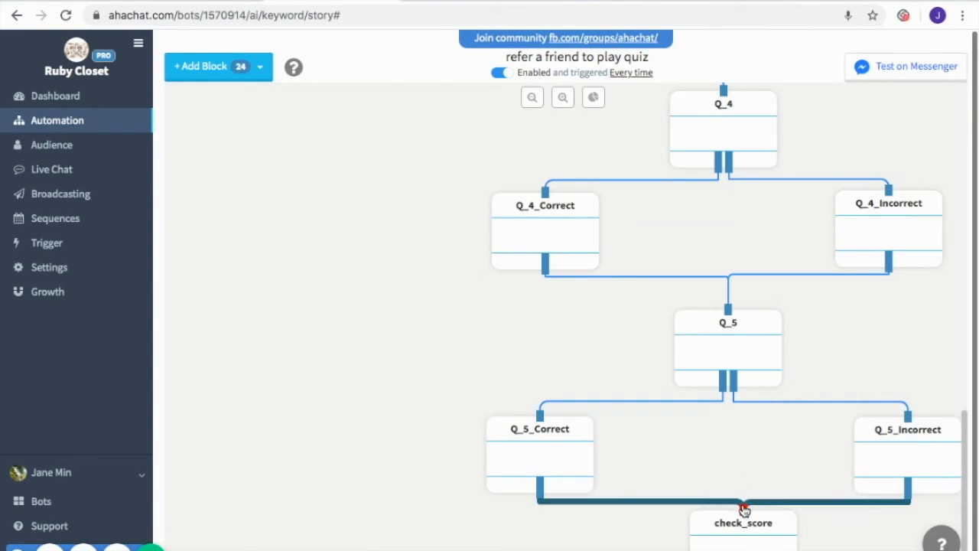
# - Add two Conversation blocks and arrange them side by side below check_score
pyautogui.moveTo(236, 68)
pyautogui.click(236, 97)
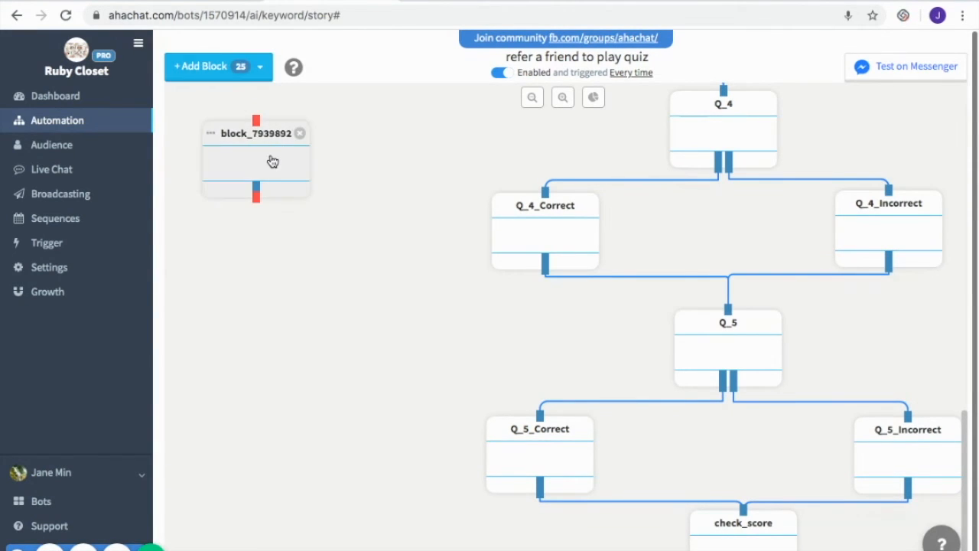
pyautogui.moveTo(272, 160); pyautogui.dragTo(345, 507)
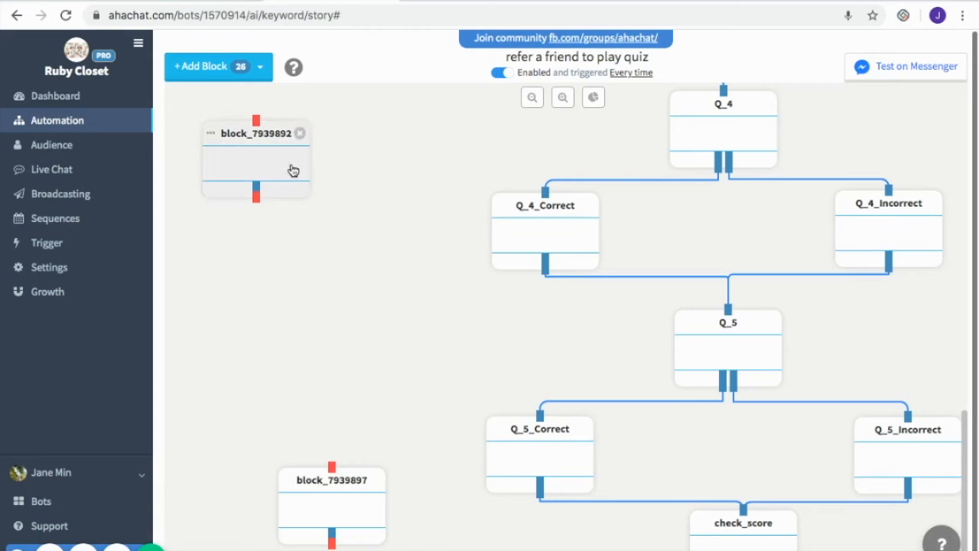
pyautogui.moveTo(287, 153); pyautogui.dragTo(541, 520)
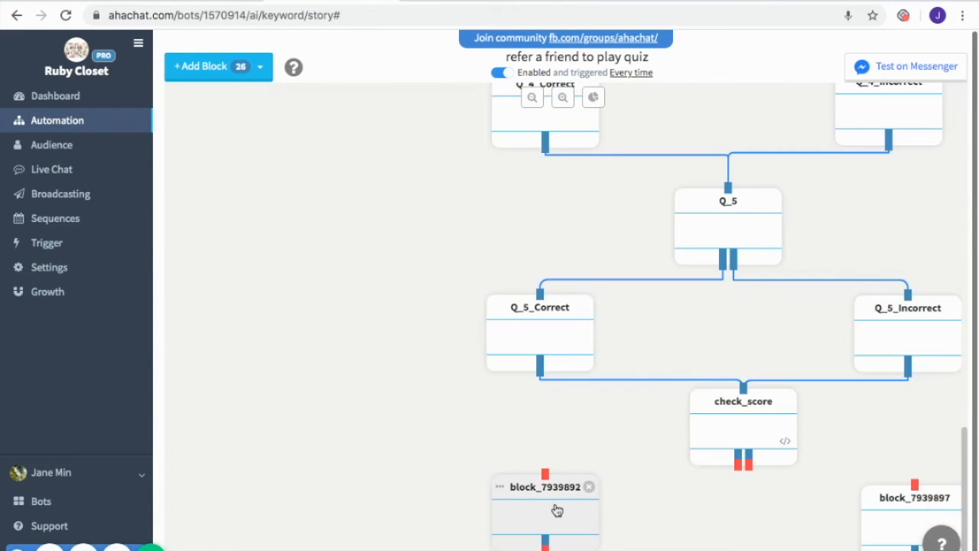
# - Name the new blocks has_gift and no_gift, giving has_gift a congratulations message and a Web Form option FILL IN INFORMATION that uses INPUT FORM
pyautogui.click(557, 511)
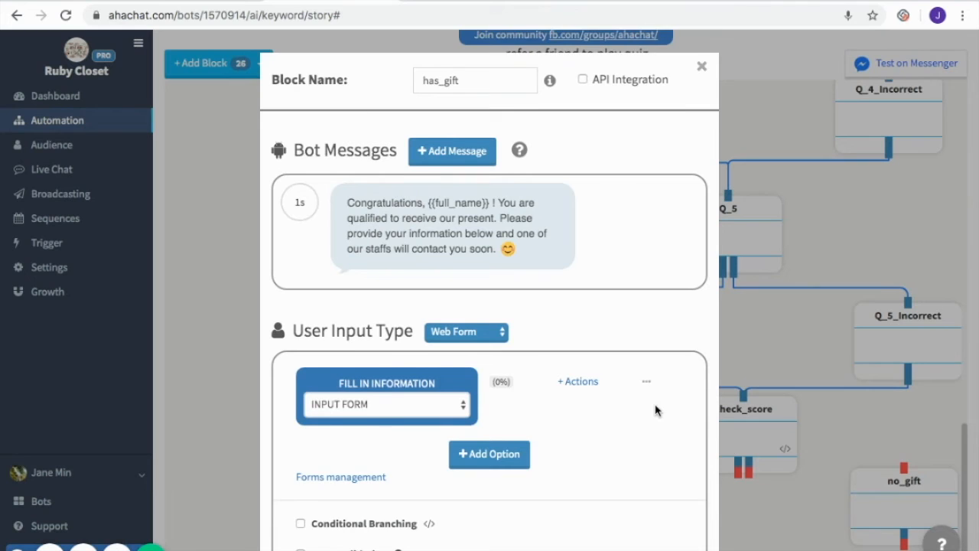
pyautogui.scroll(-1, 655, 411)
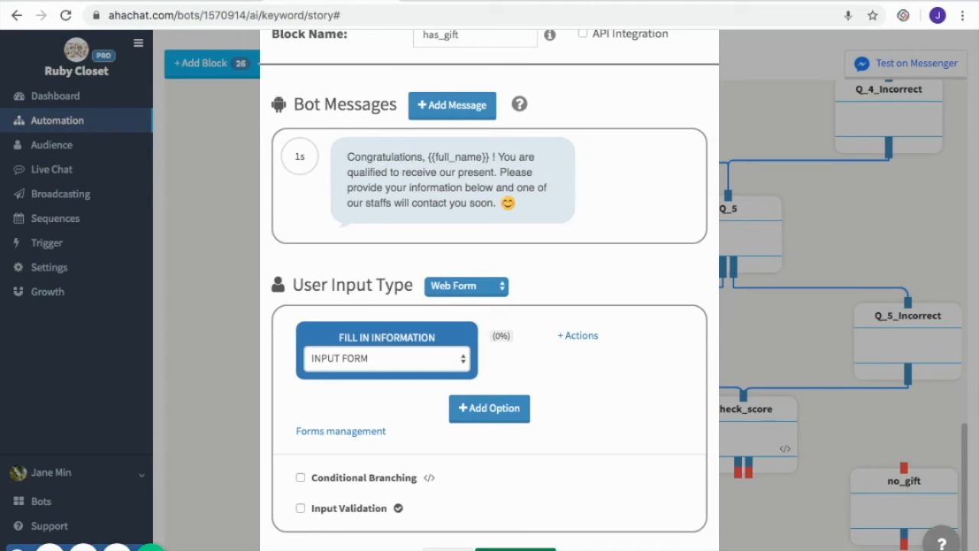
pyautogui.press('Escape')
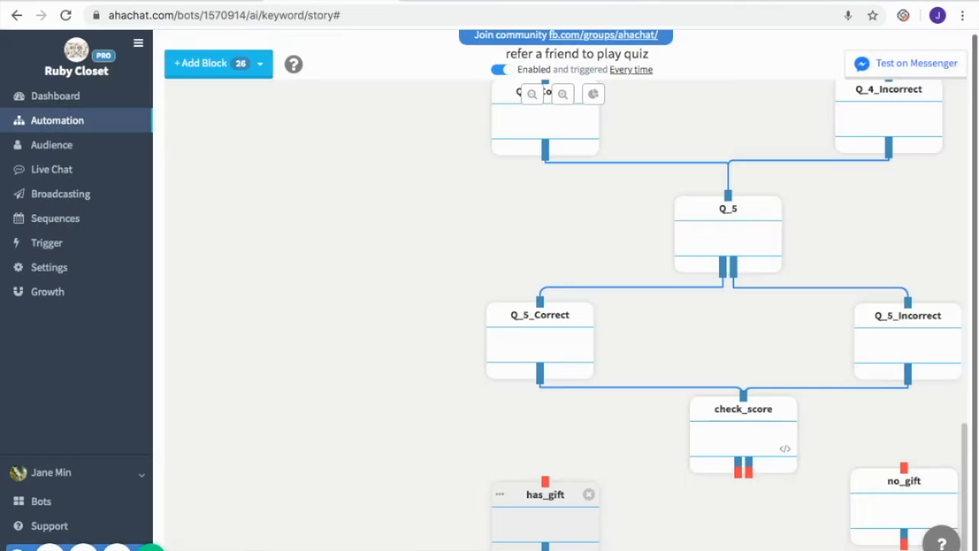
# - Review the no_gift block's low-score and sharing messages and its card with Share and SHARE NOW! buttons, and save the block
pyautogui.click(909, 493)
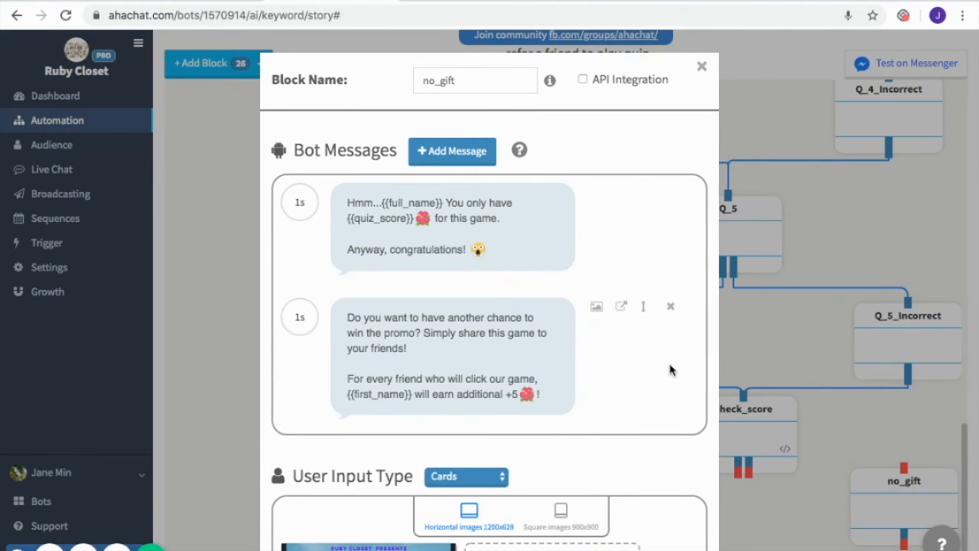
pyautogui.scroll(-1, 671, 370)
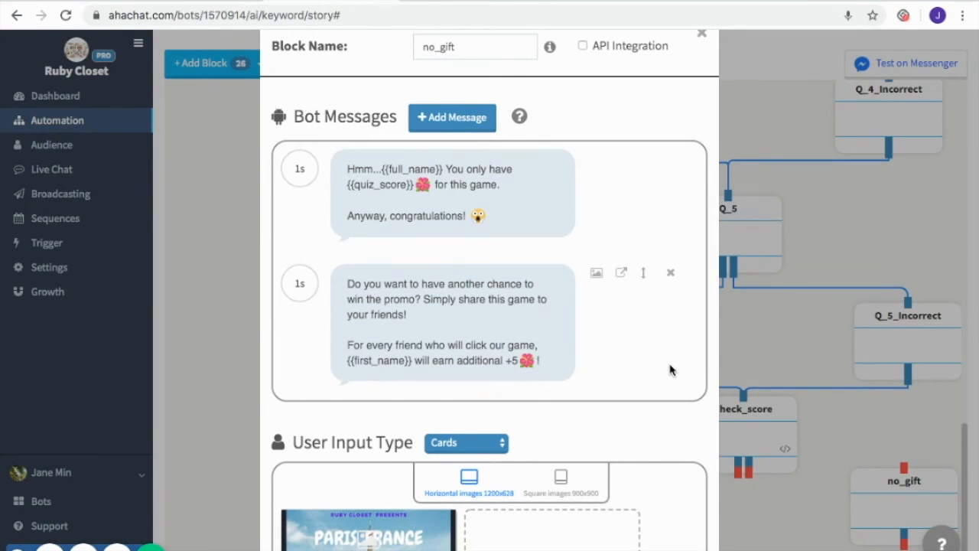
pyautogui.scroll(-8, 798, 411)
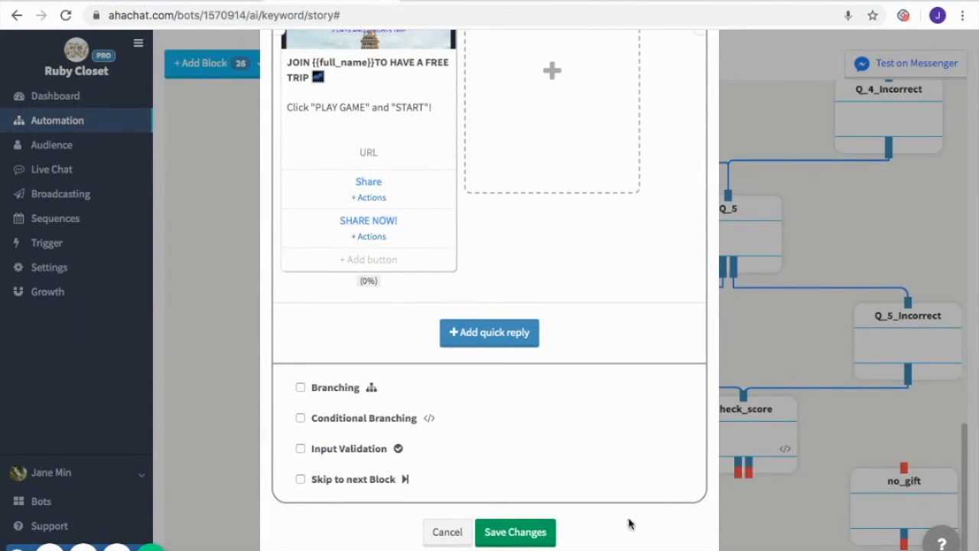
pyautogui.click(539, 532)
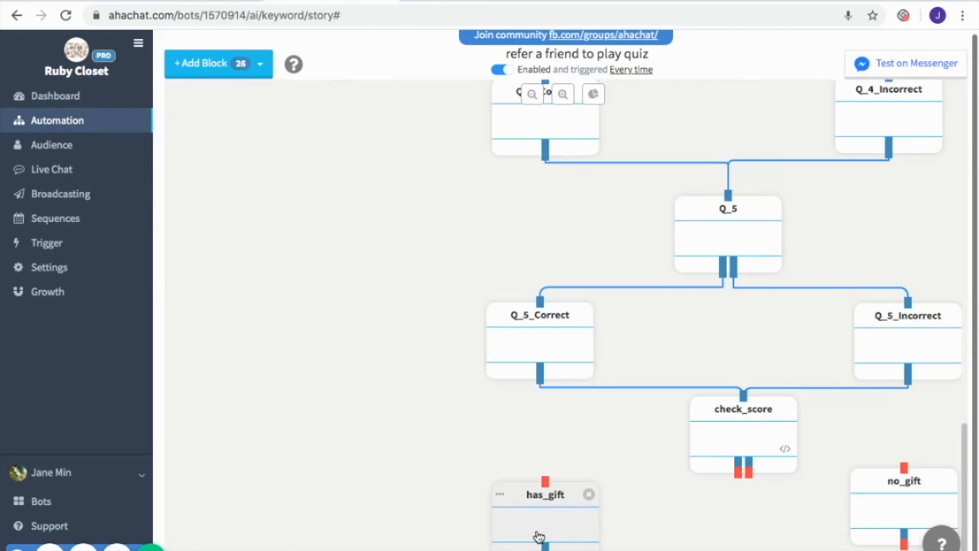
# - Connect check_score's first output to has_gift and its second to no_gift, and shift no_gift slightly down and outward
pyautogui.moveTo(739, 478); pyautogui.dragTo(544, 484)
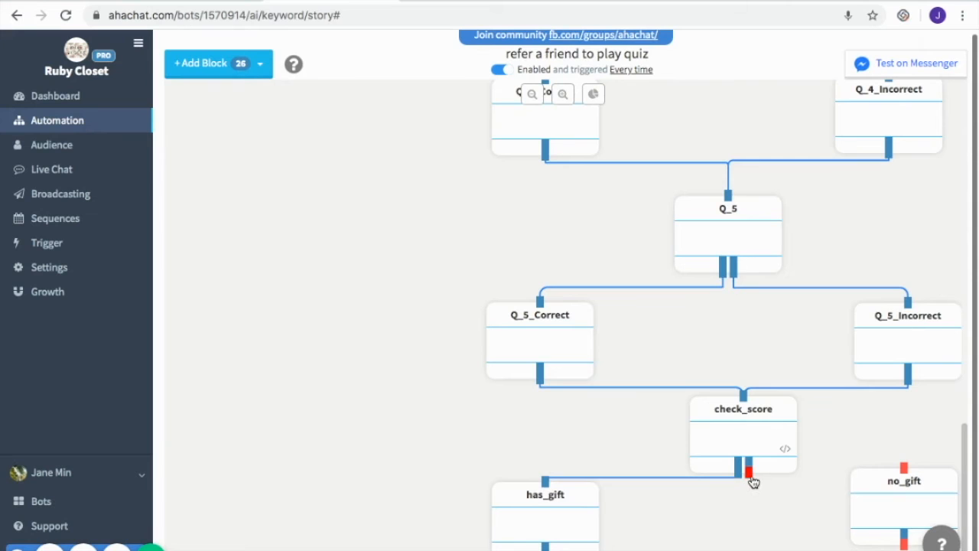
pyautogui.moveTo(750, 479); pyautogui.dragTo(901, 467)
pyautogui.moveTo(906, 471); pyautogui.dragTo(905, 473)
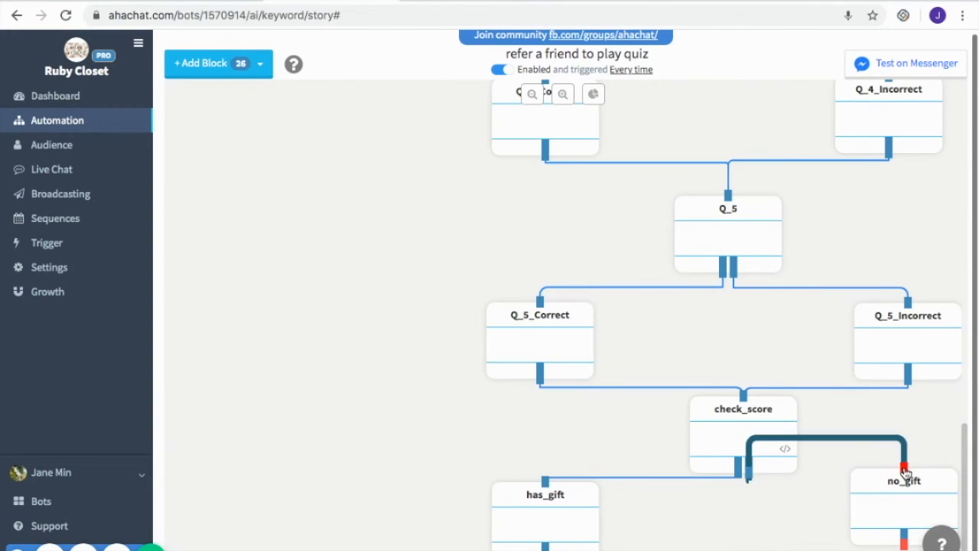
pyautogui.moveTo(924, 510)
pyautogui.mouseDown()
pyautogui.moveTo(922, 529)
pyautogui.moveTo(938, 522)
pyautogui.mouseUp()
# - Start a Messenger test of the quiz flow and switch to the Ruby Closet conversation in Messenger
pyautogui.scroll(8, 825, 517)
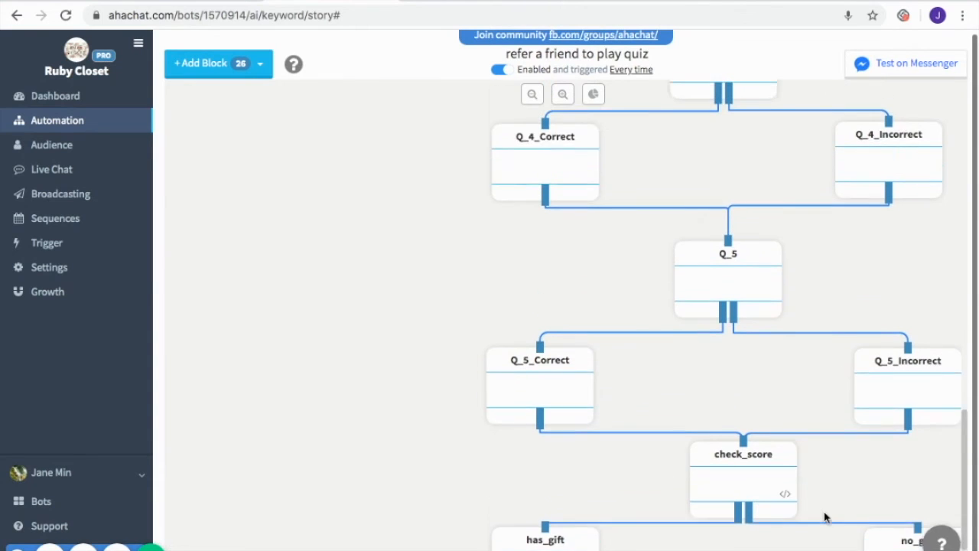
pyautogui.scroll(5, 824, 517)
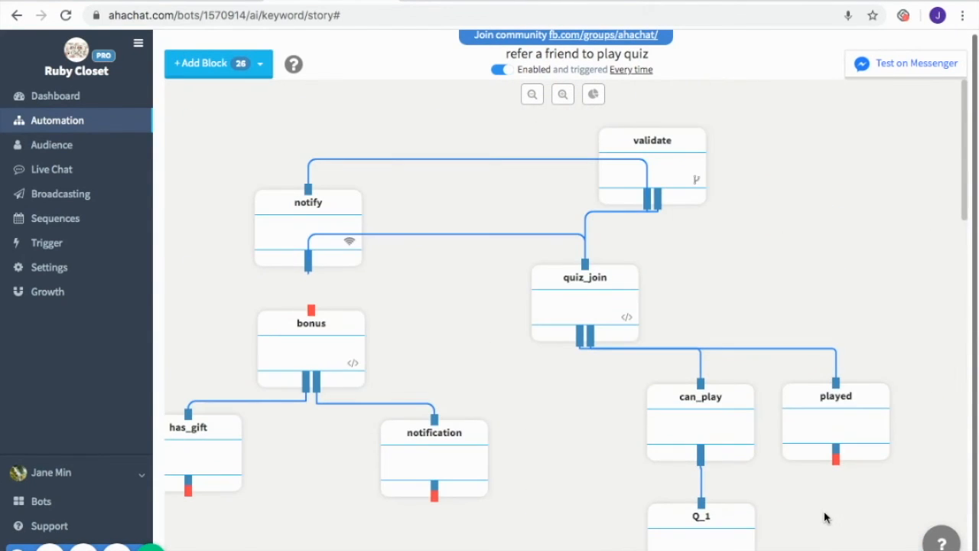
pyautogui.hscroll(-2, 825, 517)
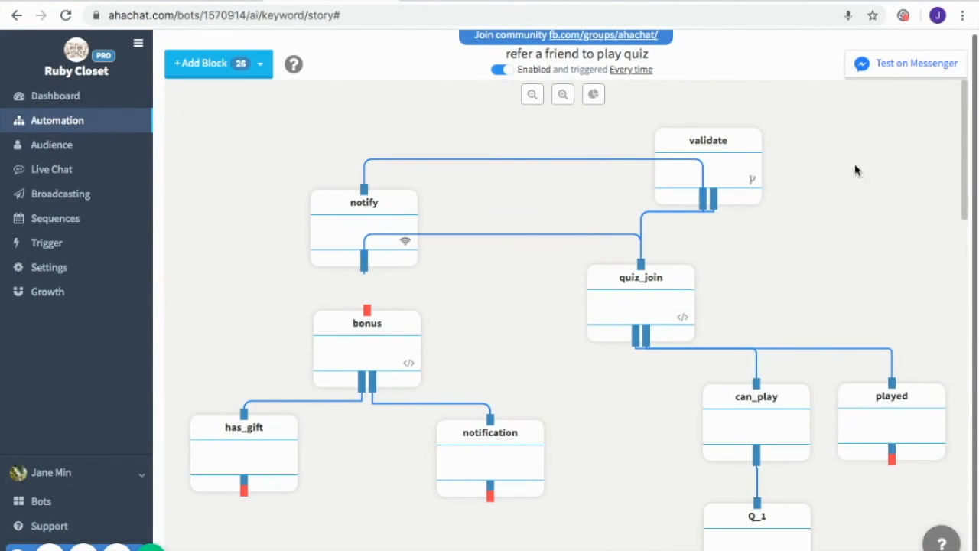
pyautogui.click(910, 66)
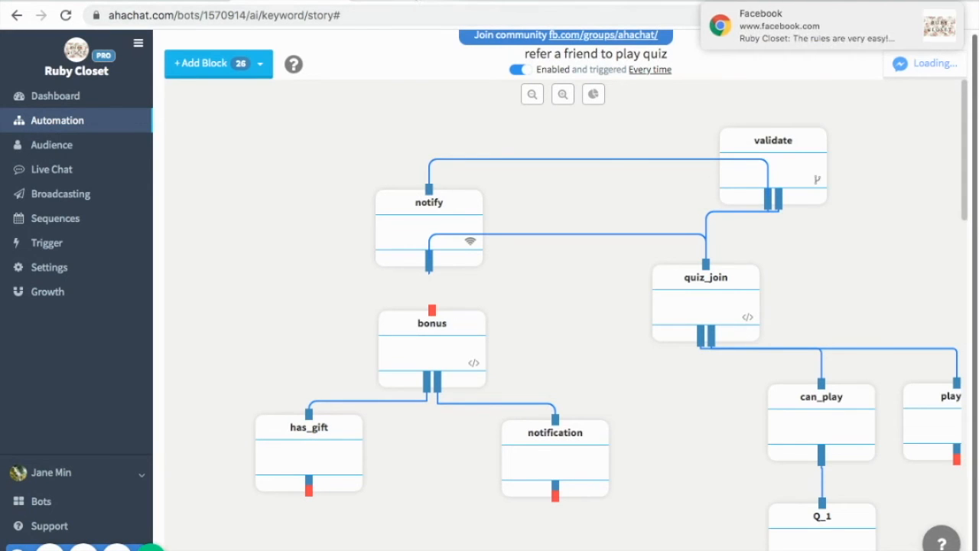
pyautogui.click(402, 2)
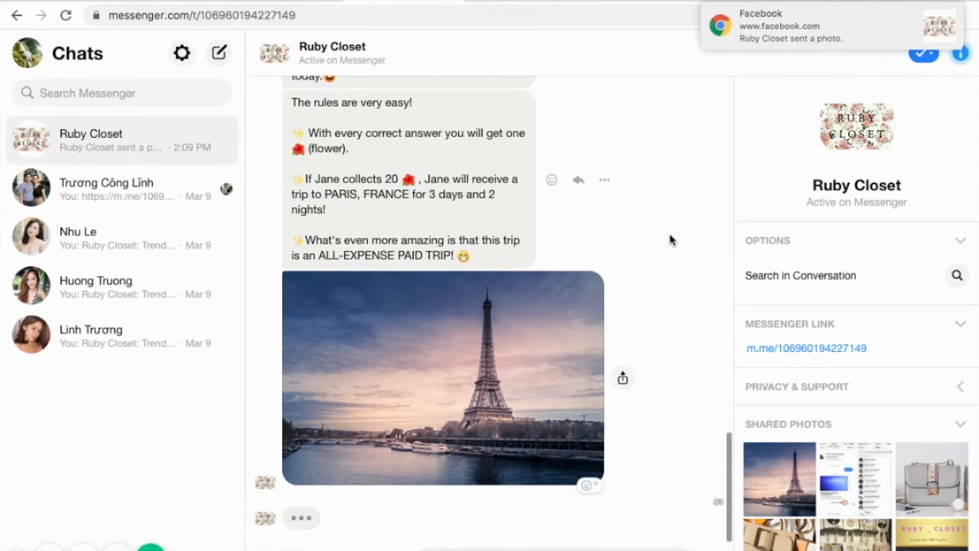
# - Read the bot's greeting and game rules in the chat, and start the game
pyautogui.scroll(3, 670, 241)
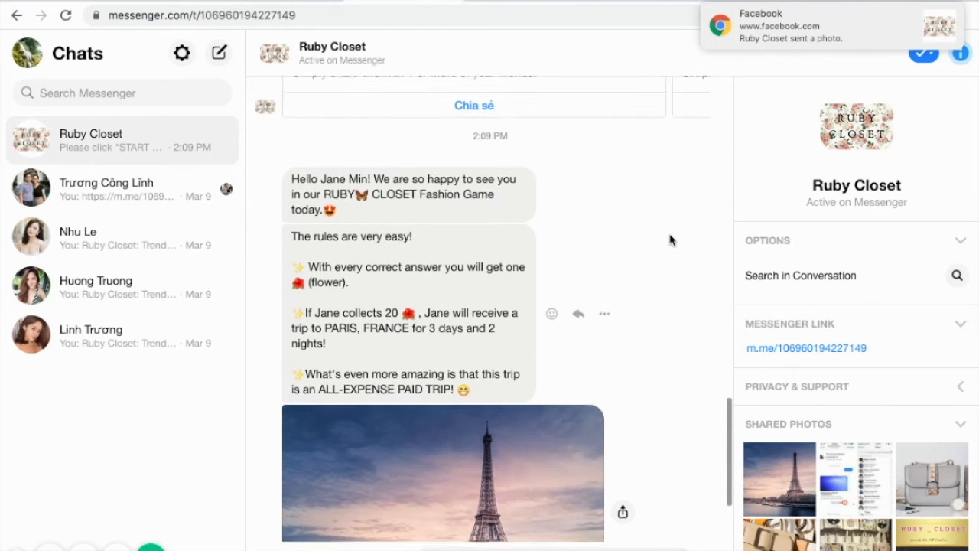
pyautogui.scroll(-3, 677, 334)
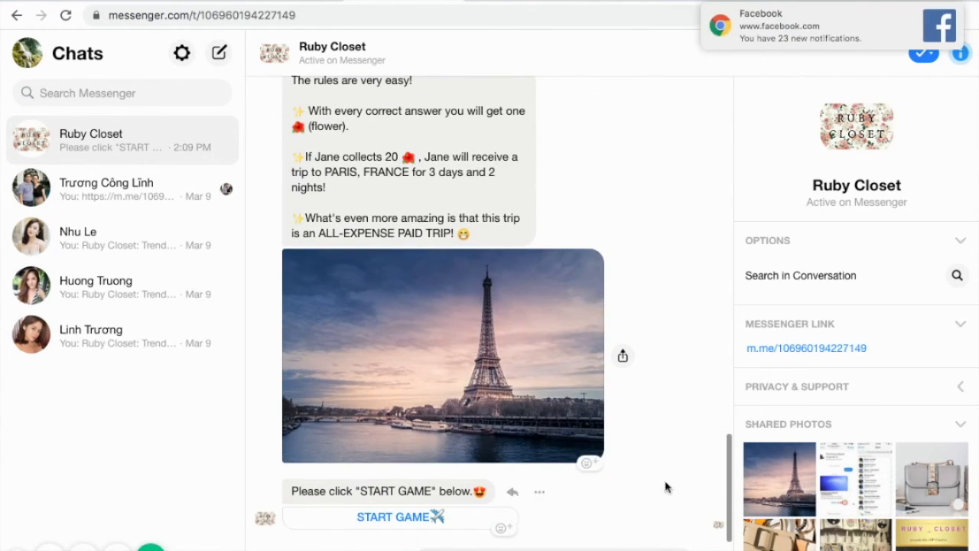
pyautogui.click(416, 518)
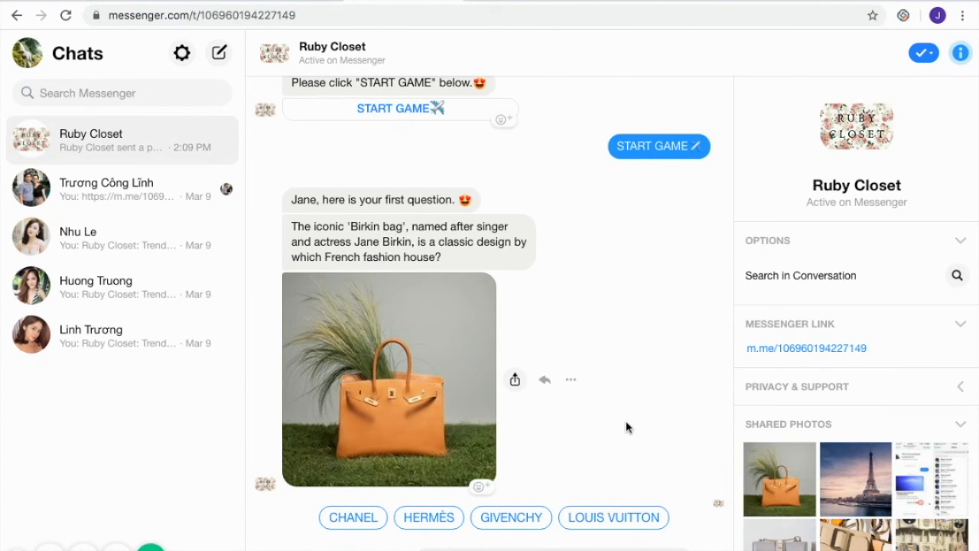
# - Answer the five quiz questions with HERMÈS, TRUE, House of Mouawad, 7 and GUCCI, and review the closing score and sharing messages
pyautogui.click(435, 523)
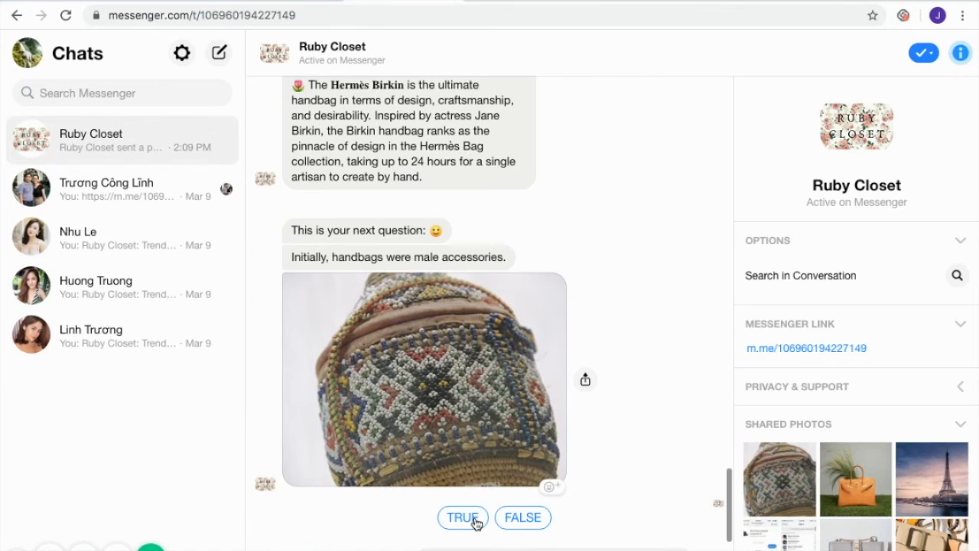
pyautogui.click(476, 520)
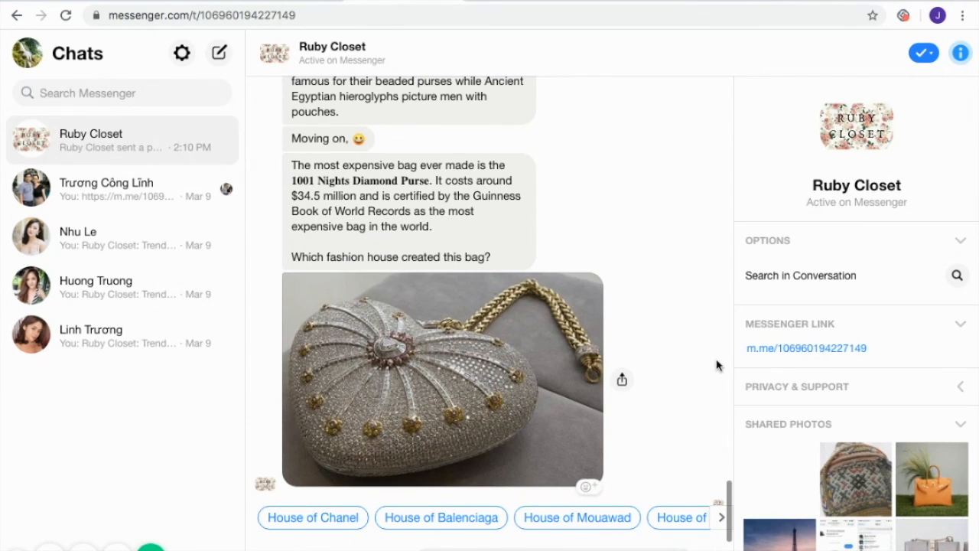
pyautogui.click(606, 520)
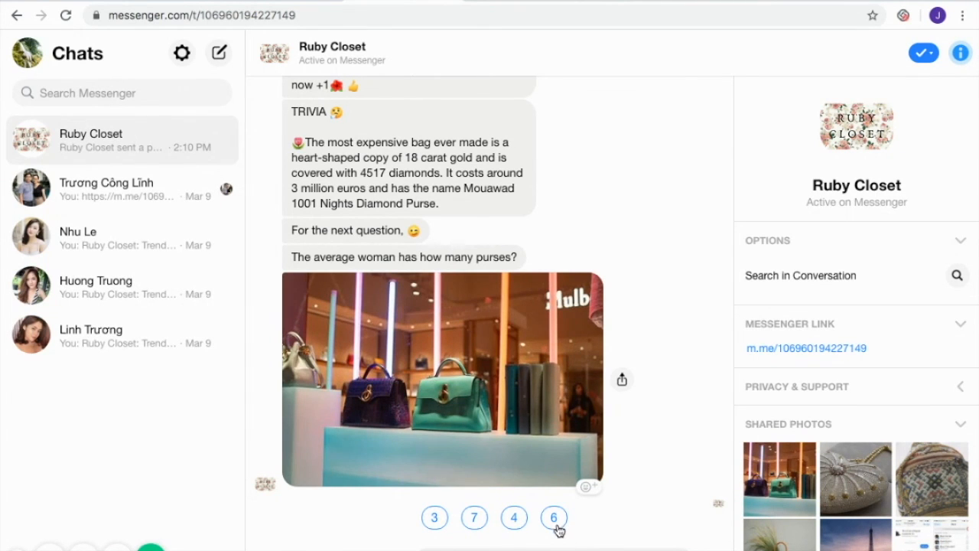
pyautogui.click(476, 523)
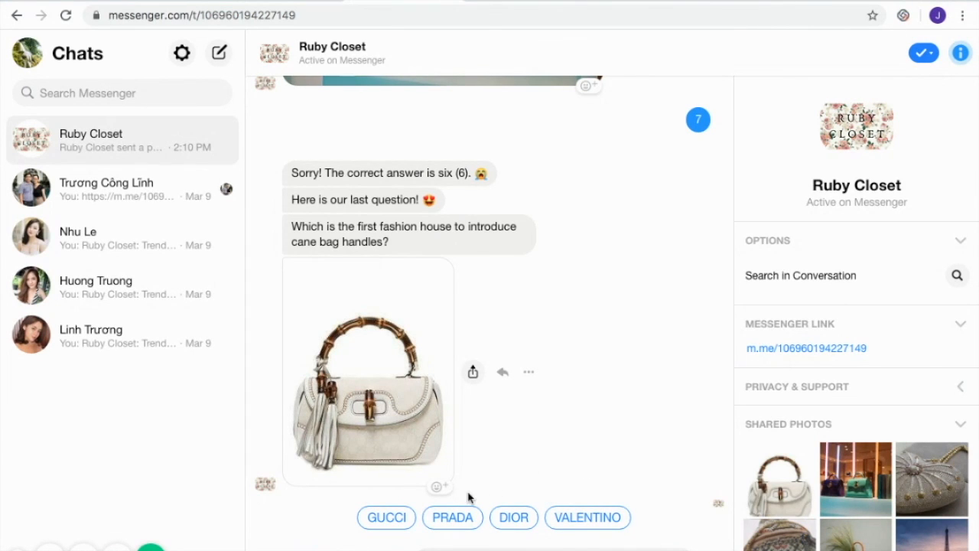
pyautogui.click(388, 519)
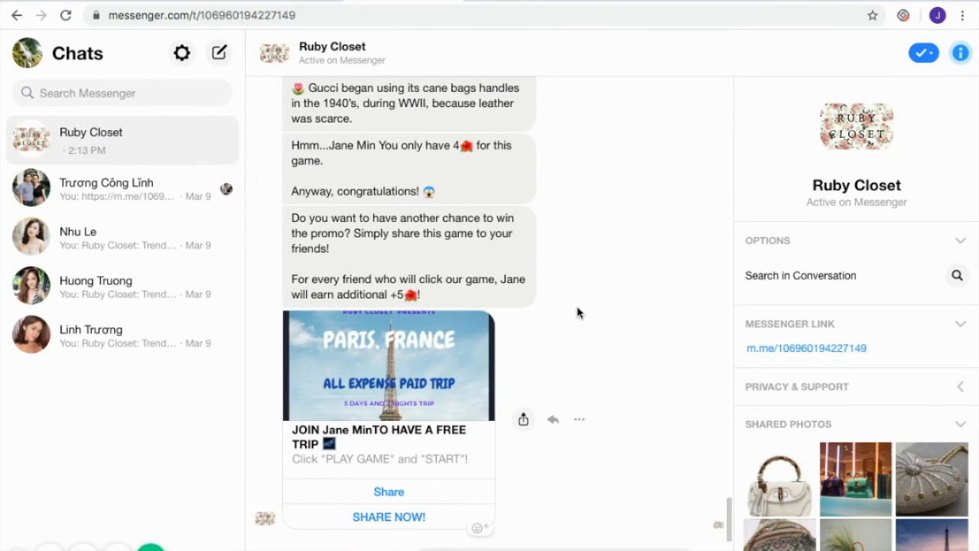
pyautogui.scroll(1, 580, 313)
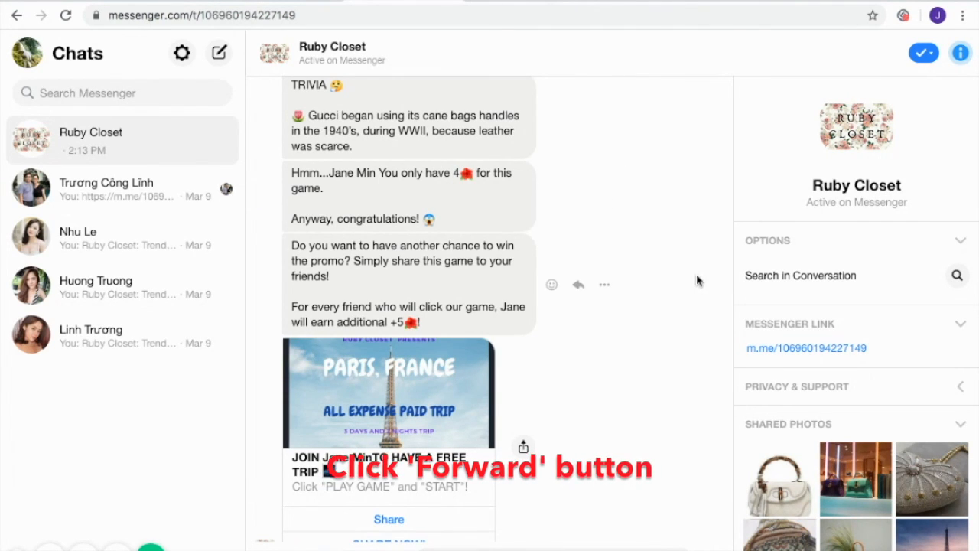
pyautogui.scroll(-1, 695, 290)
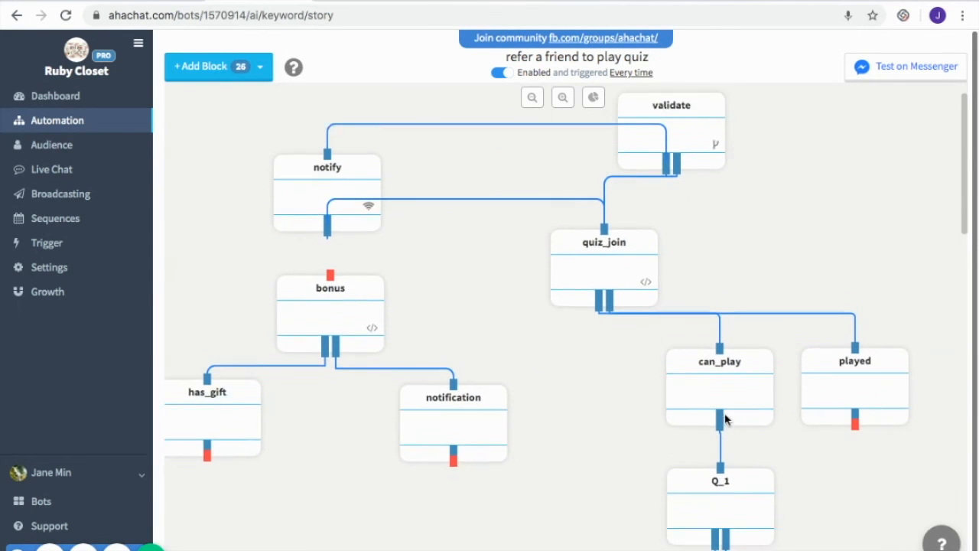
pyautogui.scroll(1, 725, 419)
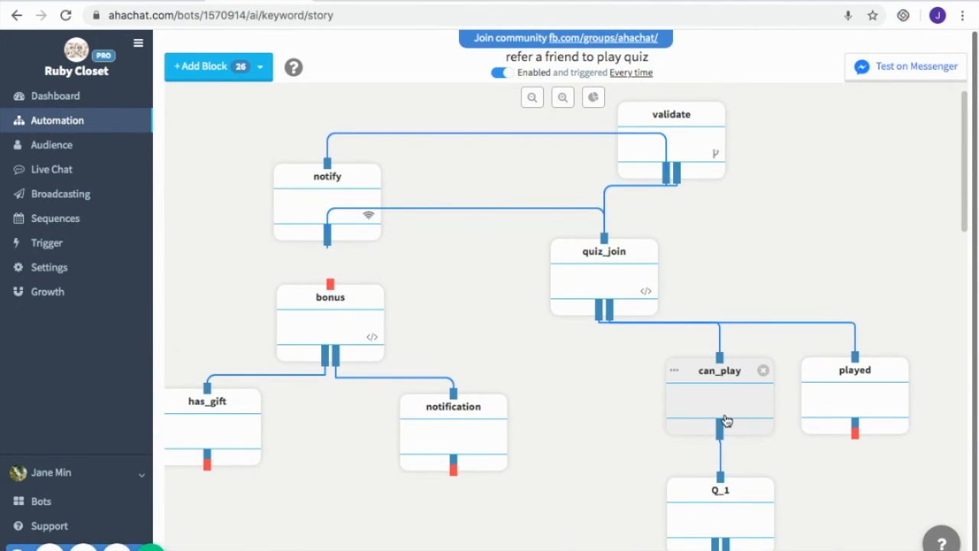